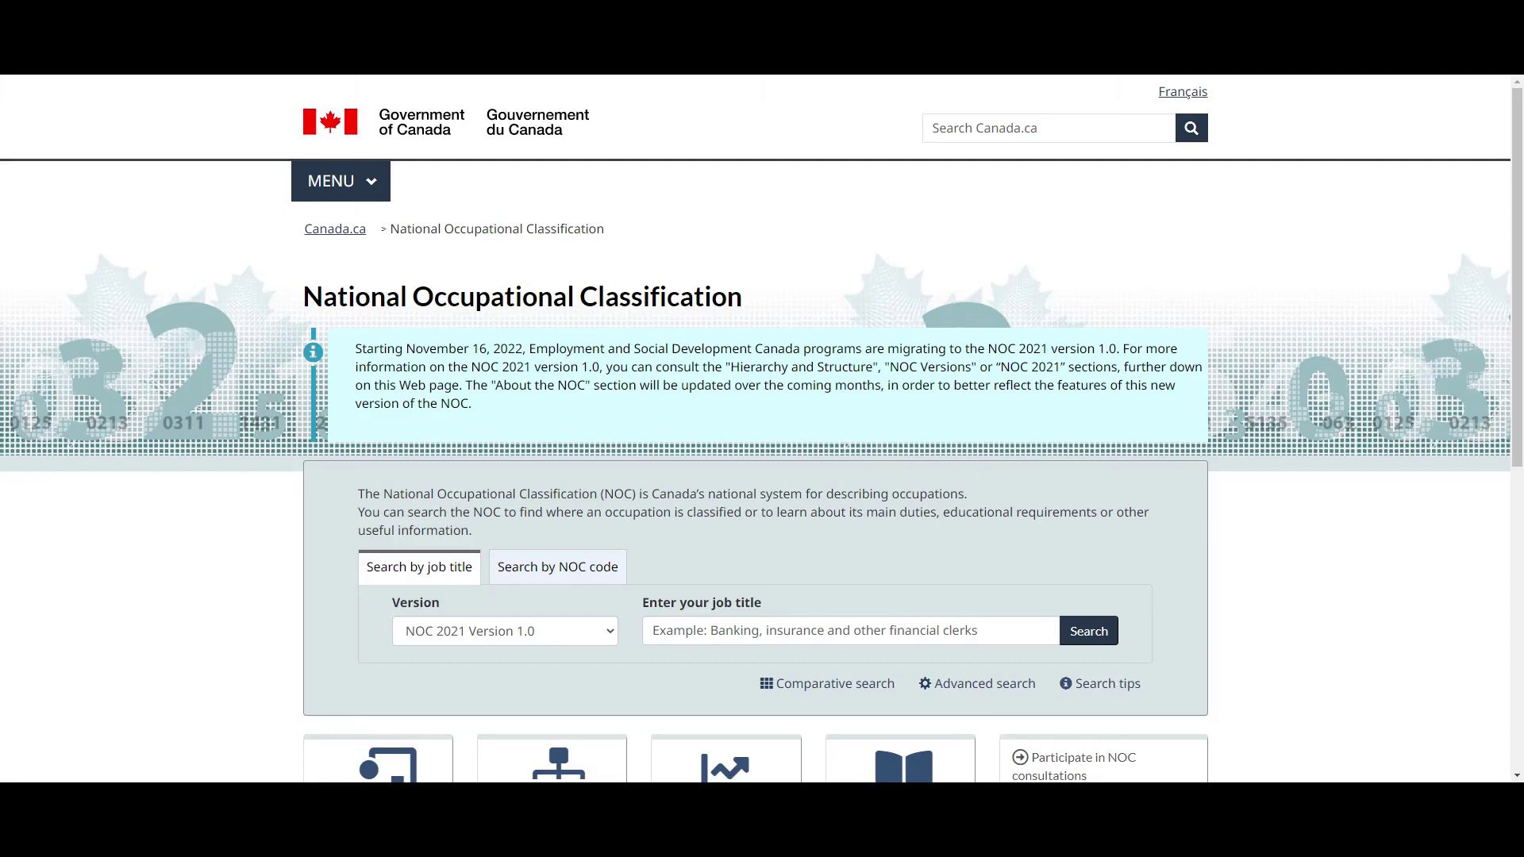
Step: Search the job title 'School Secretary' (13110), then switch the version to NOC 2016 Version 1.3
scroll(554, 380, down, 1)
scroll(554, 379, up, 1)
scroll(762, 428, down, 1)
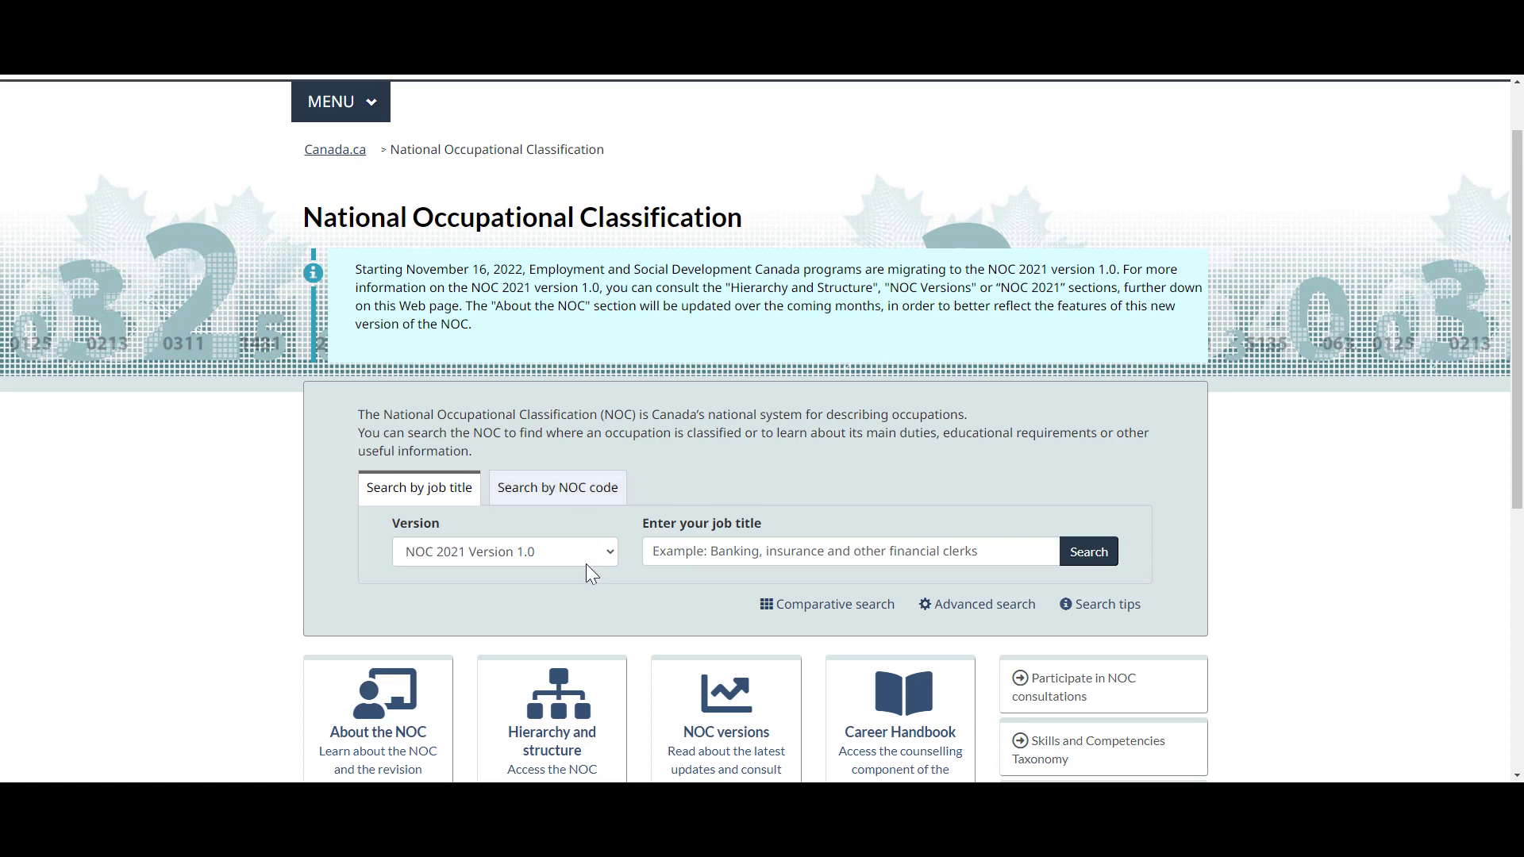
click(850, 551)
text(School Secretary)
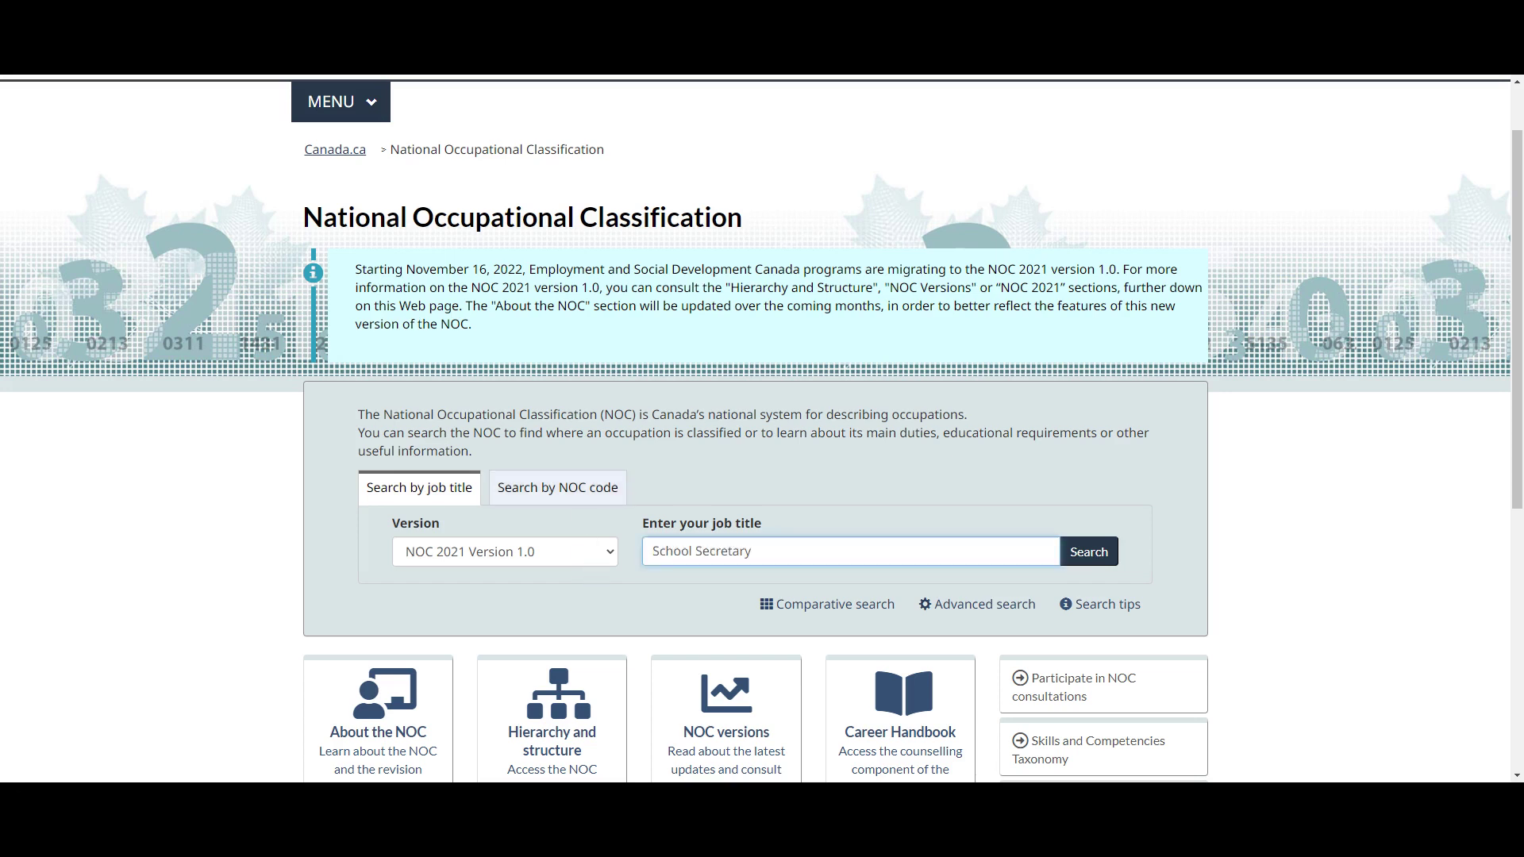
click(1078, 562)
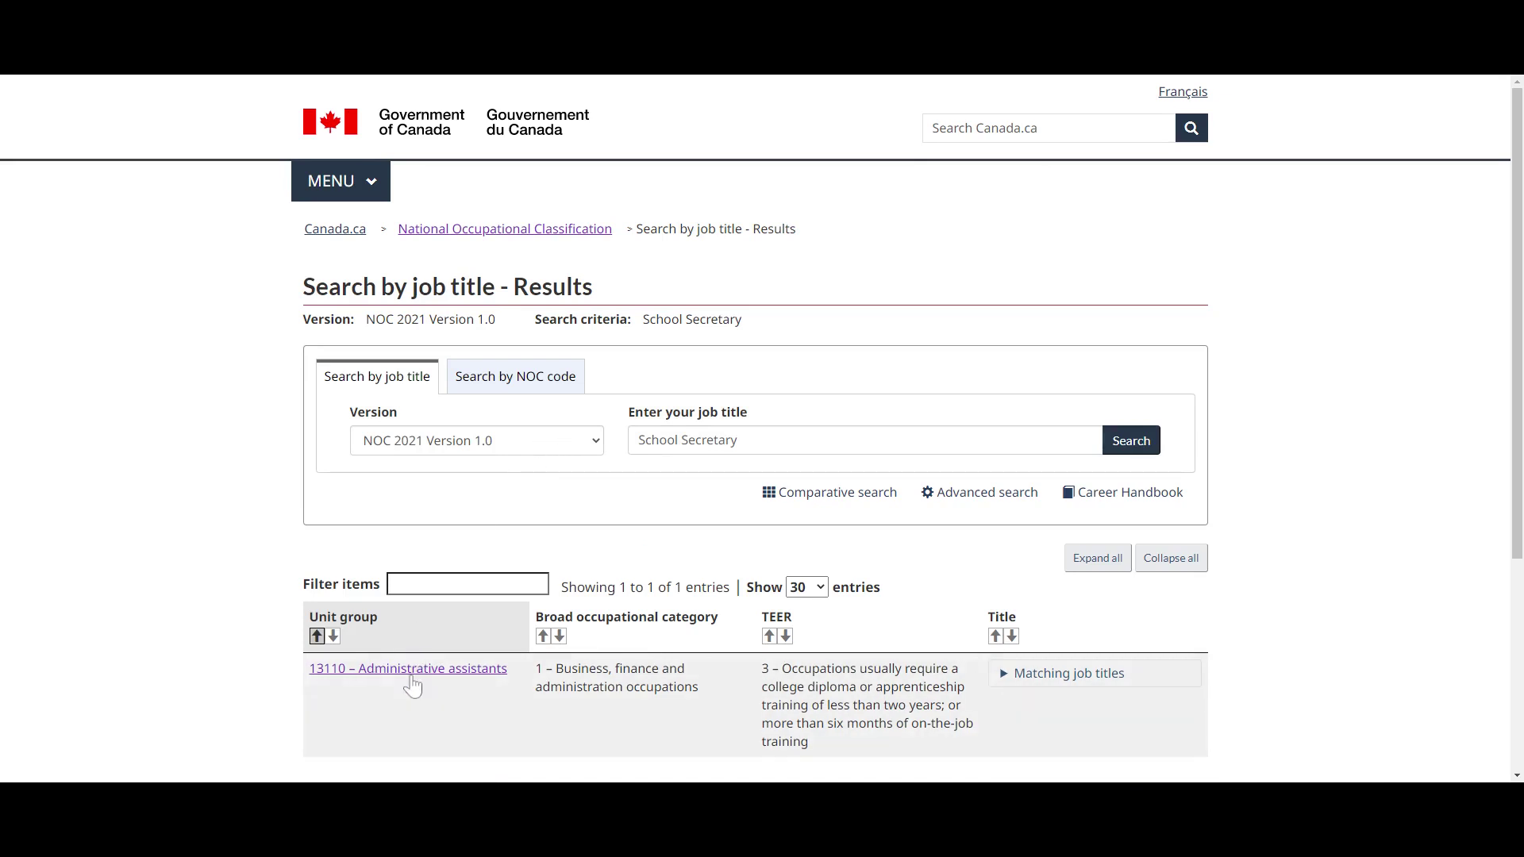
click(599, 448)
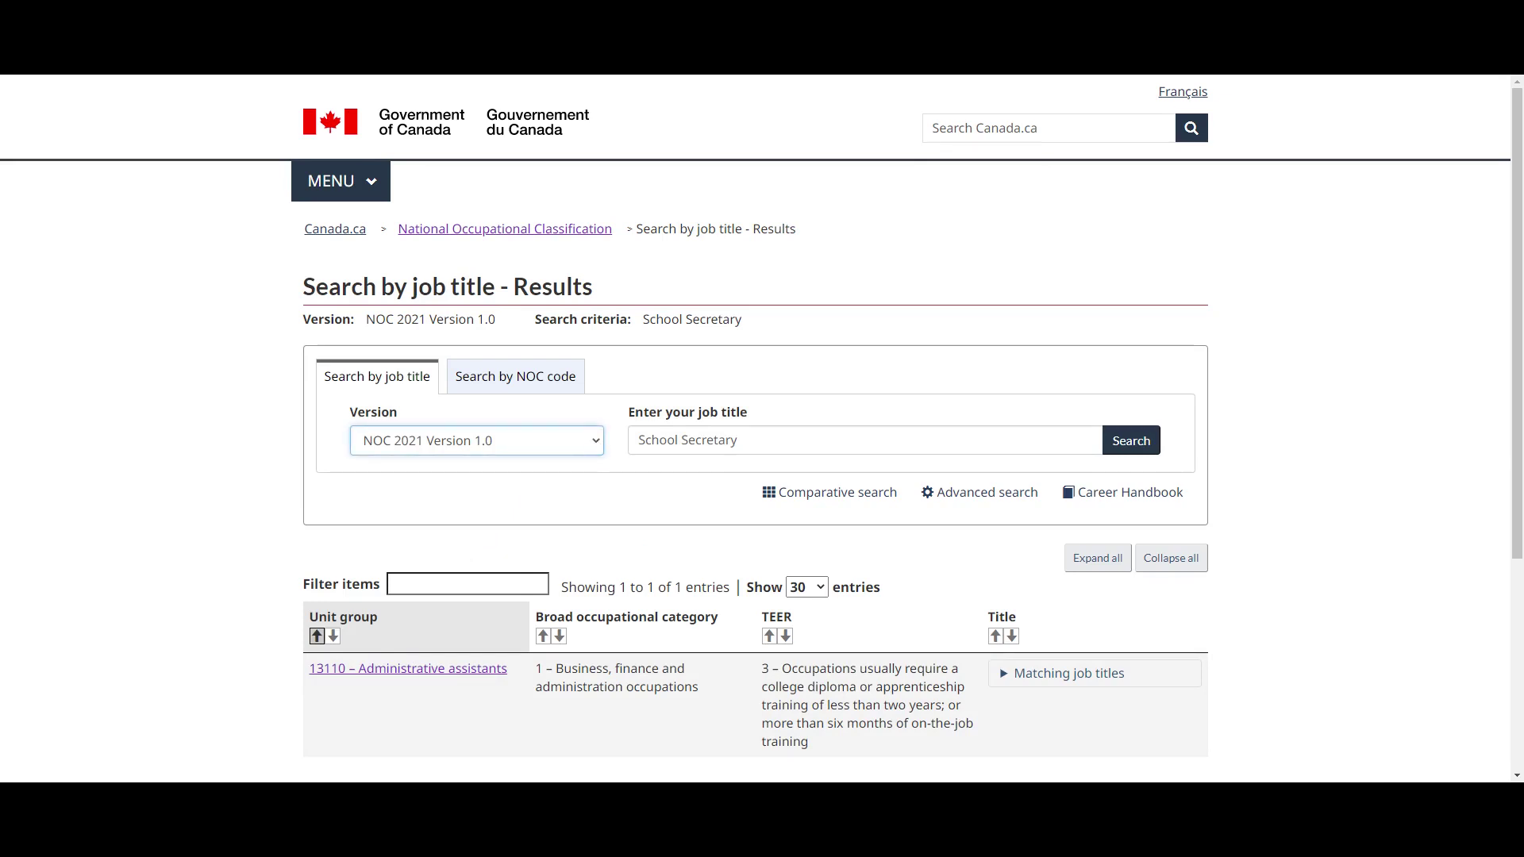
key(Down)
Step: Rerun 'School Secretary' under NOC 2016 (1241), then search again under NOC 2021 Version 1.0 for 13110
click(1114, 454)
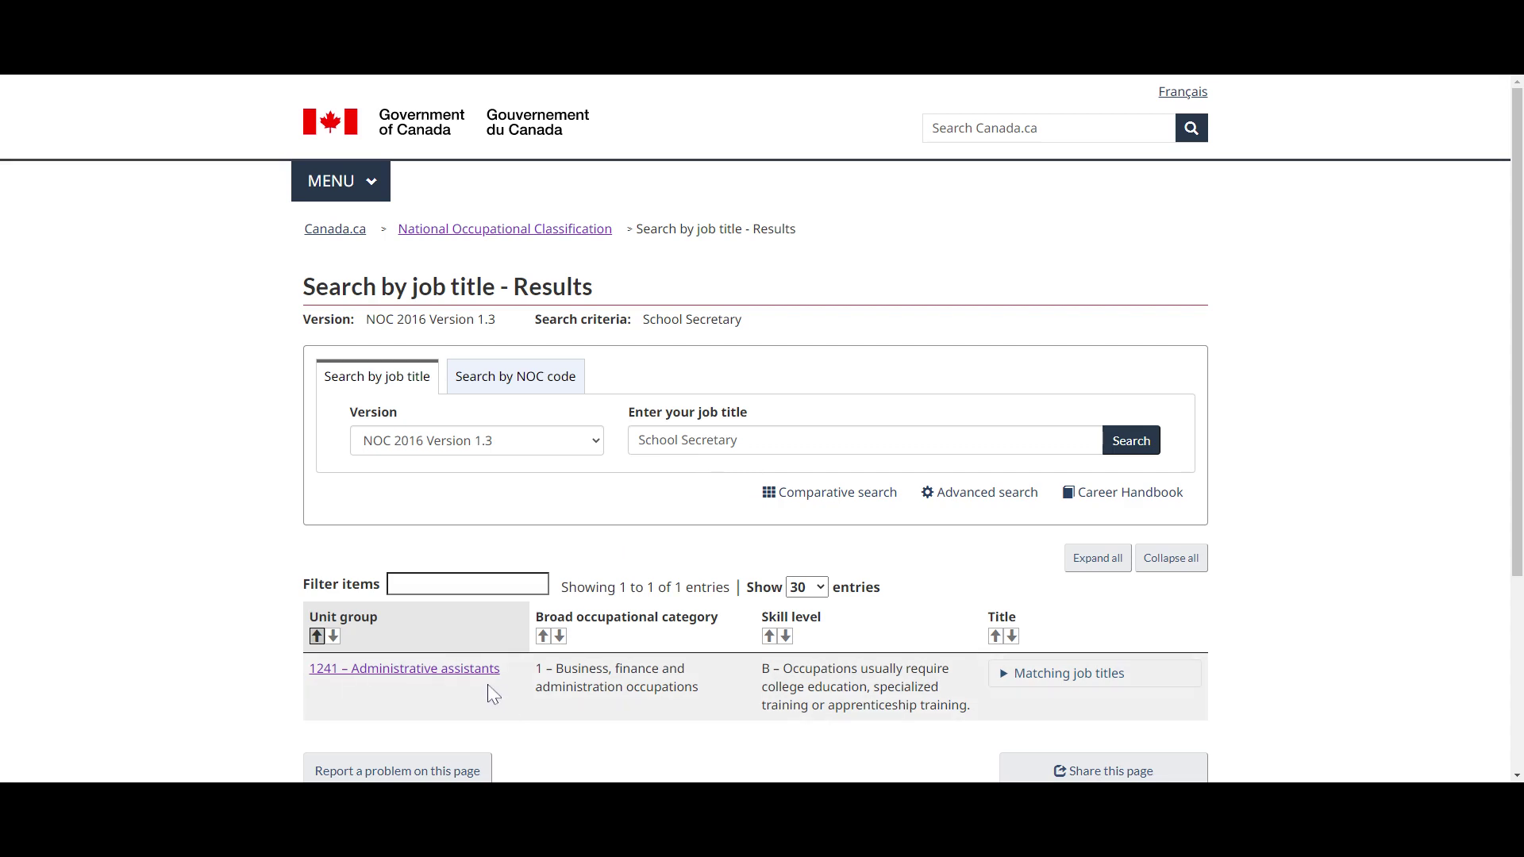
click(561, 450)
click(548, 473)
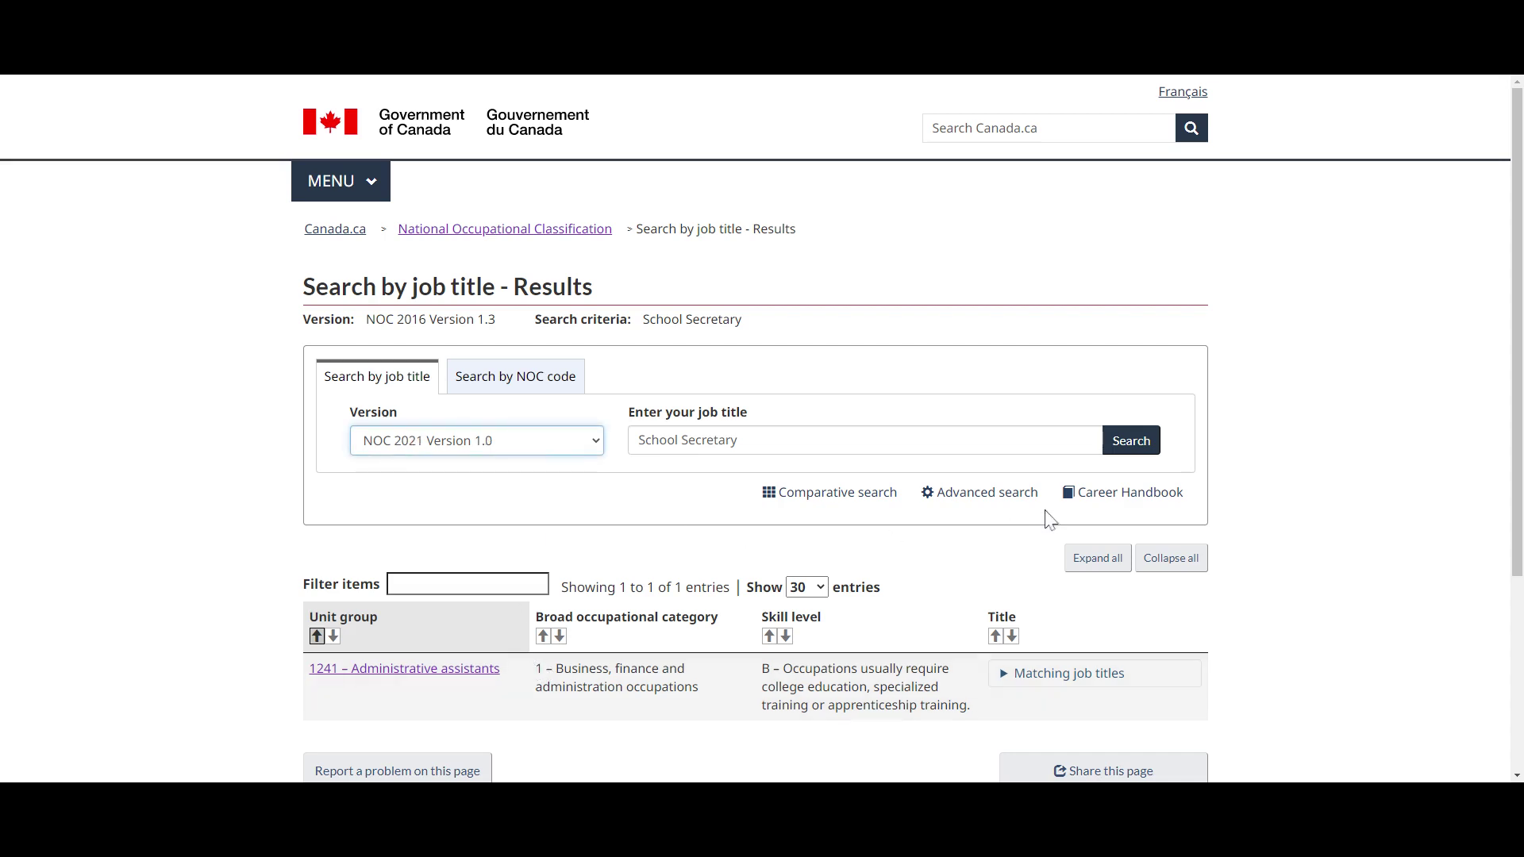
click(1132, 440)
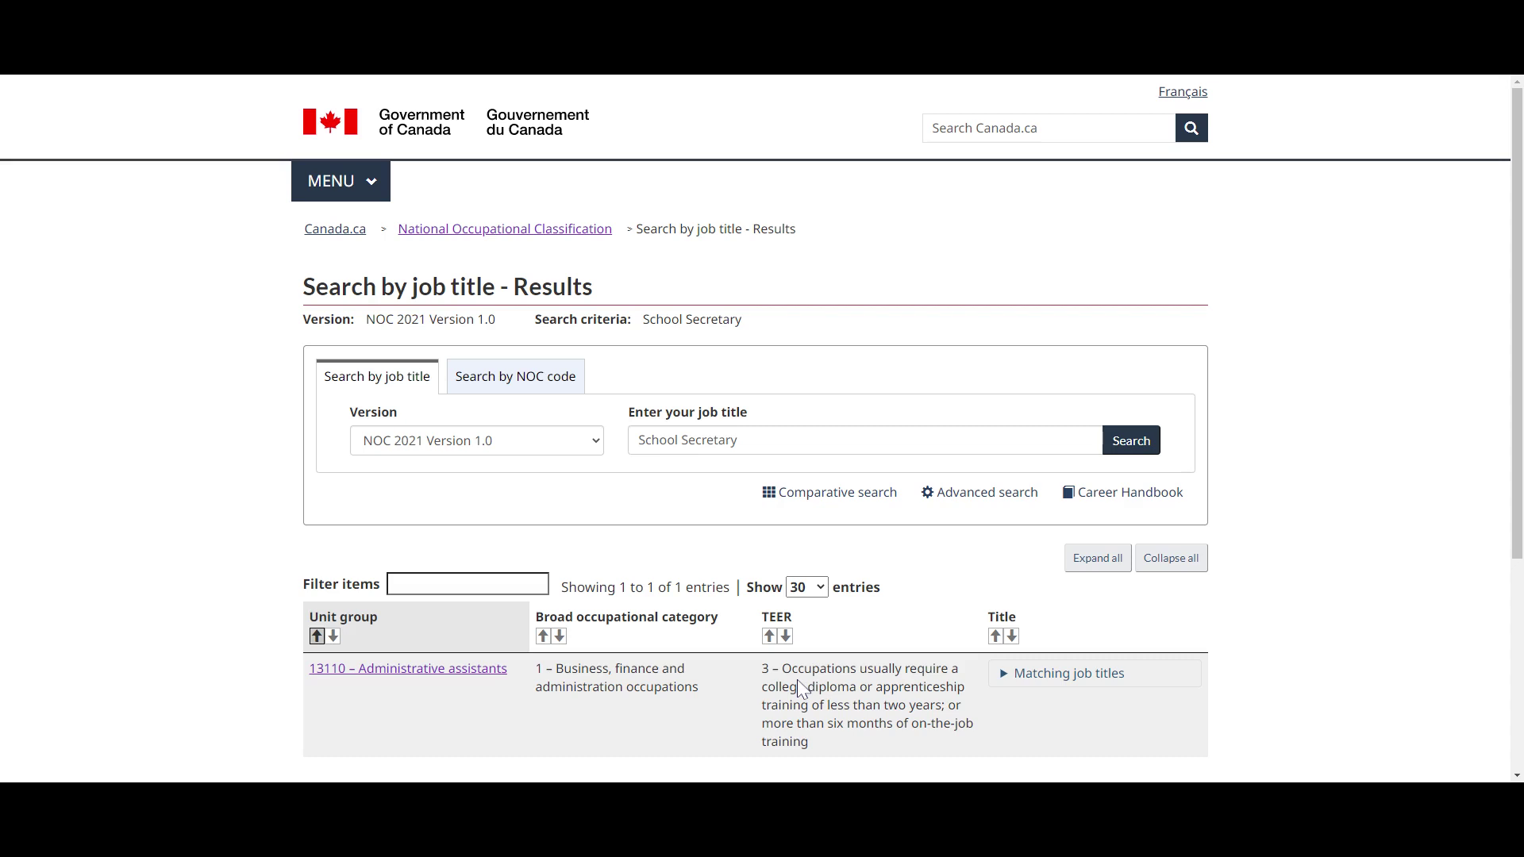
scroll(658, 678, down, 1)
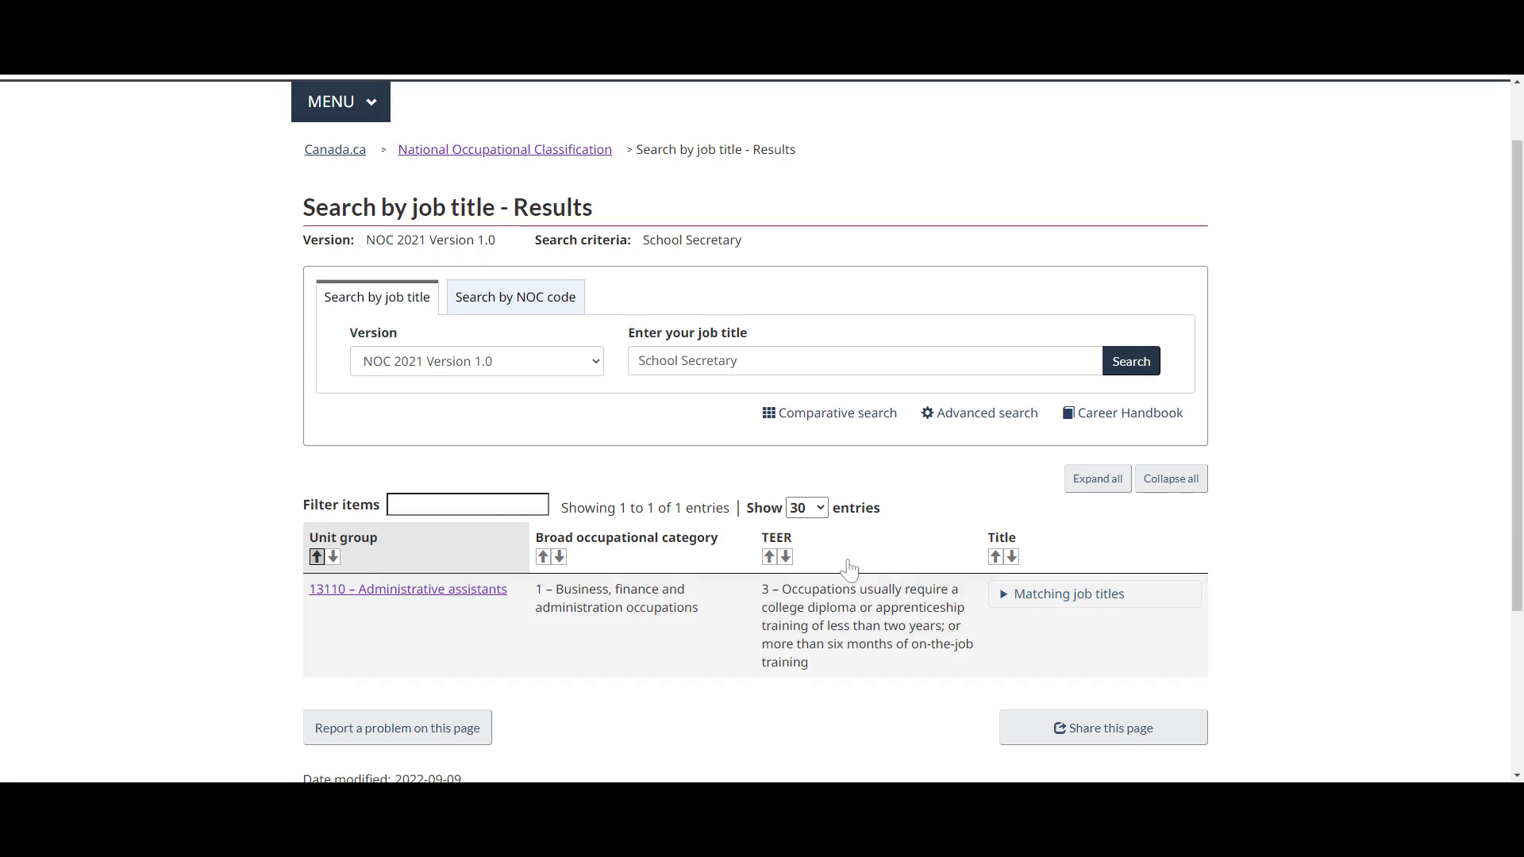
Step: Search by NOC code for 1111 – Financial auditors and accountants under NOC 2016 Version 1.3
click(530, 308)
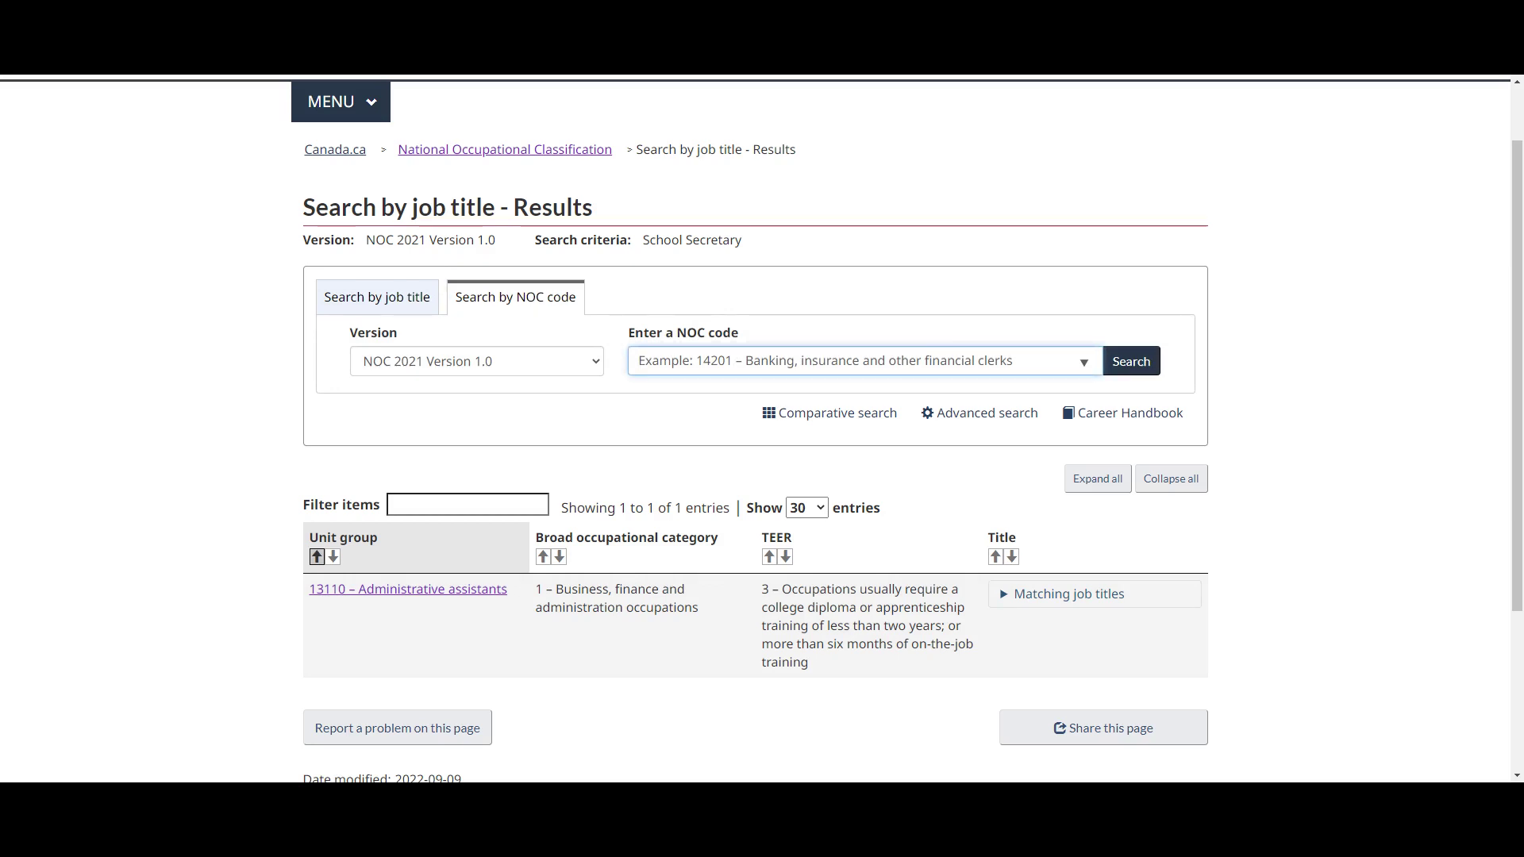
click(487, 363)
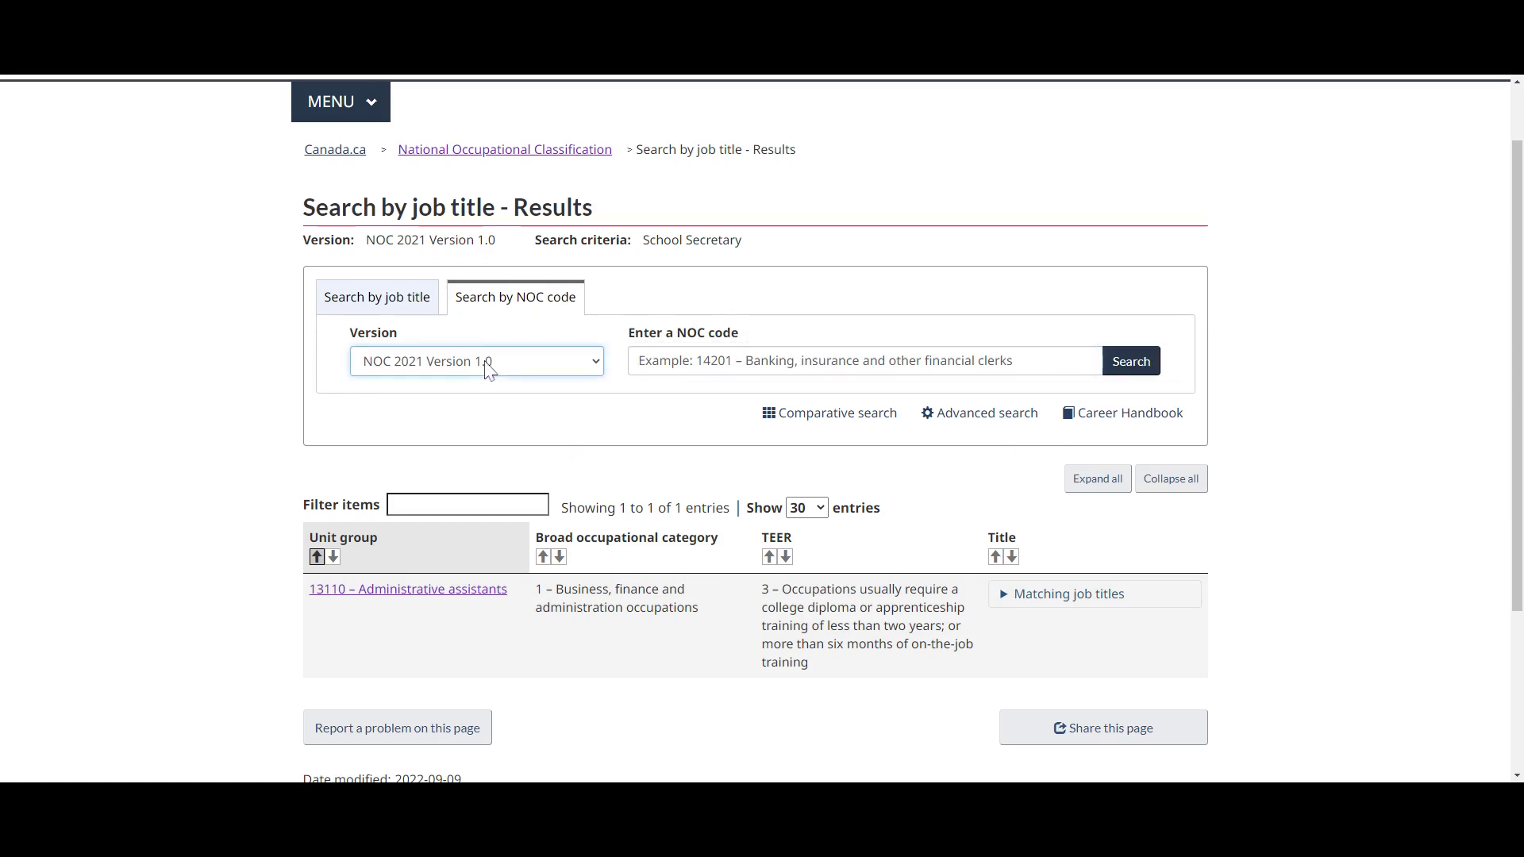
click(484, 389)
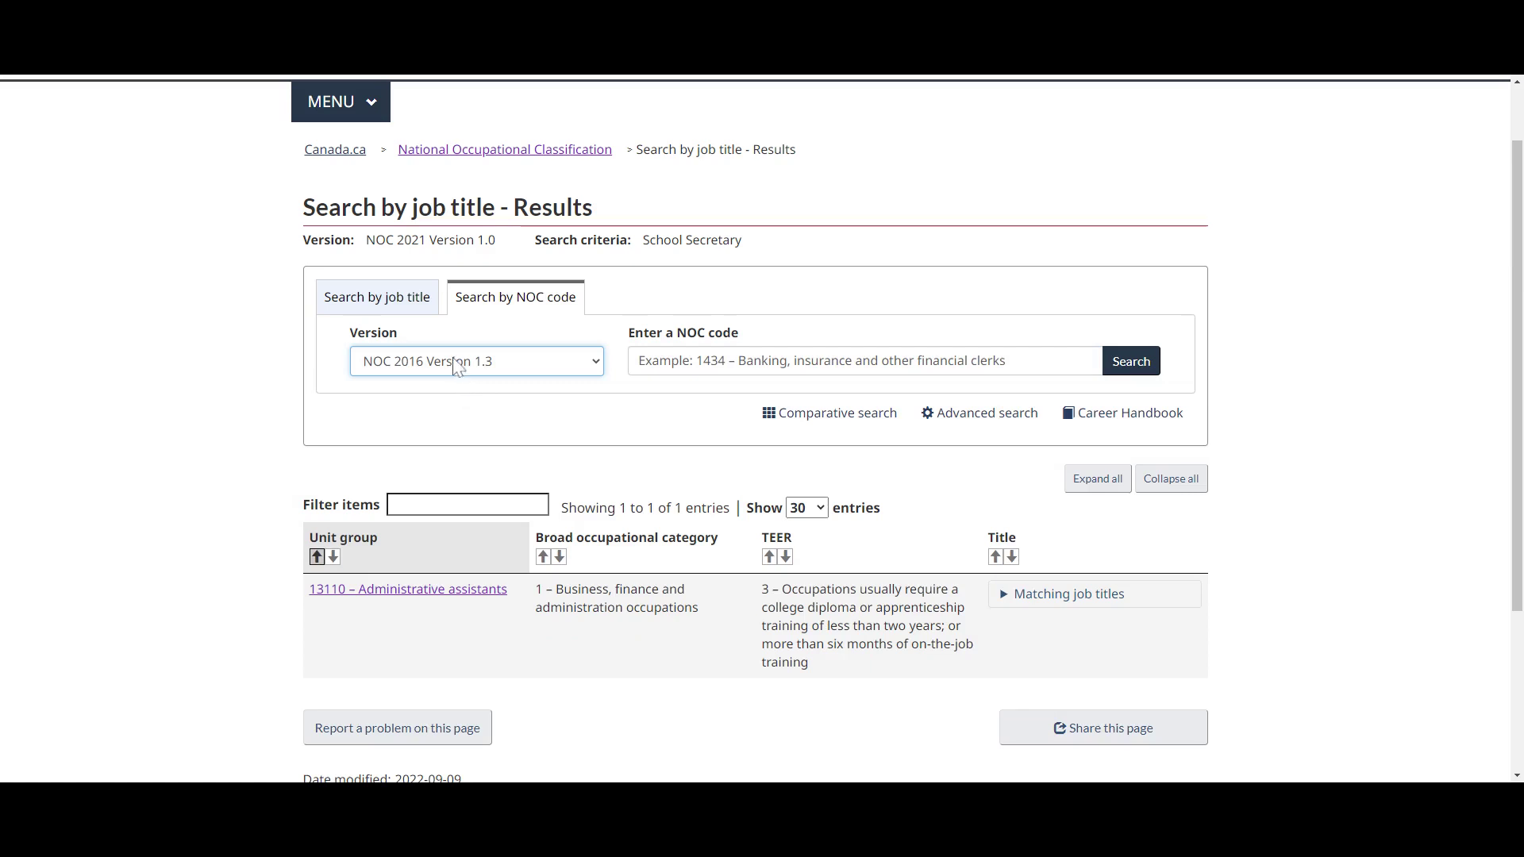
click(794, 362)
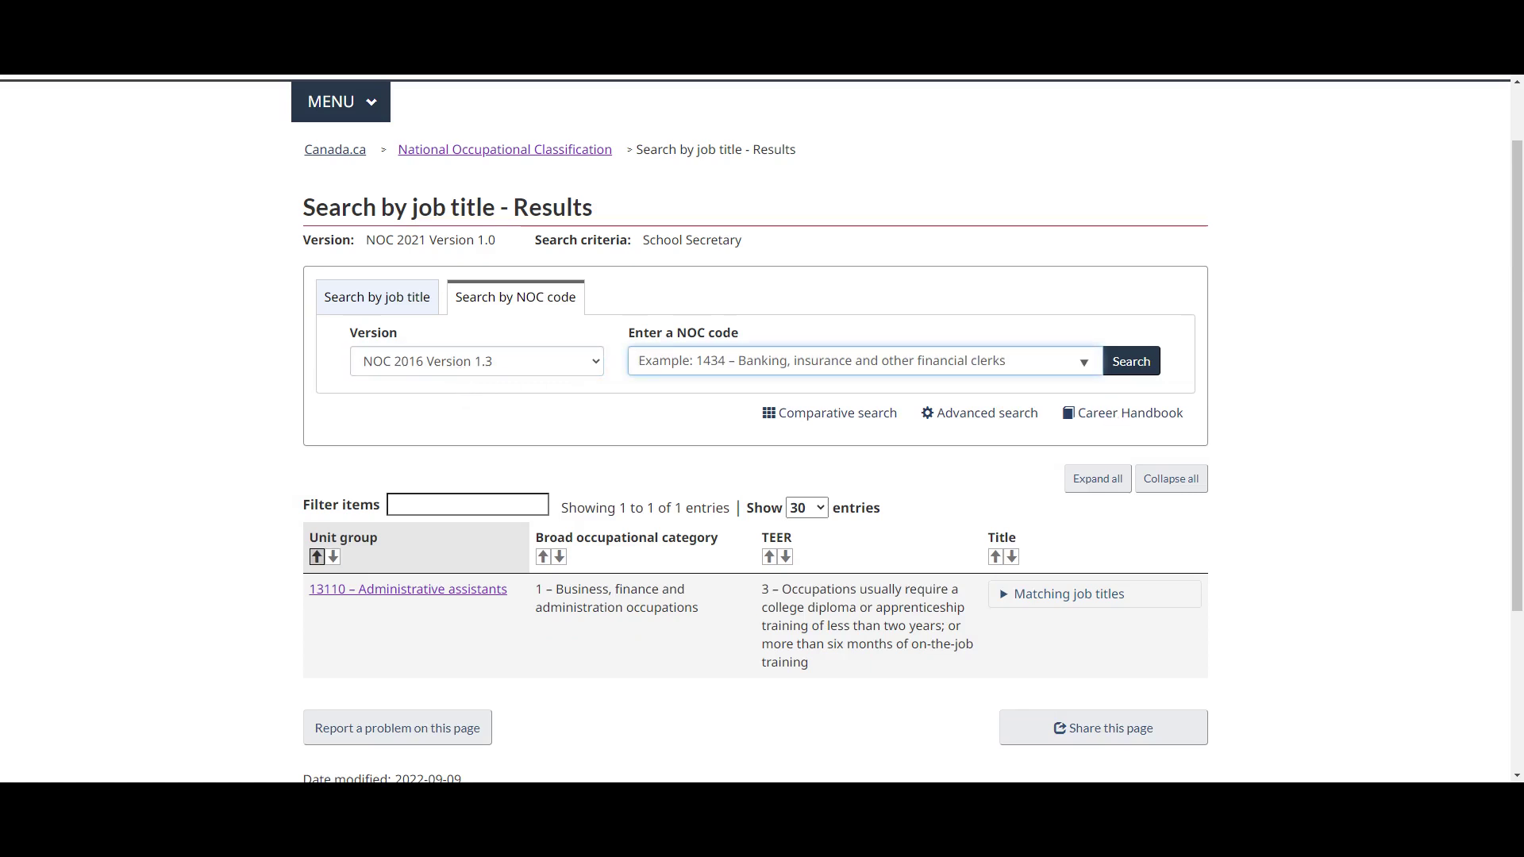
text(1111  –  Financial auditors and accountants)
click(1137, 373)
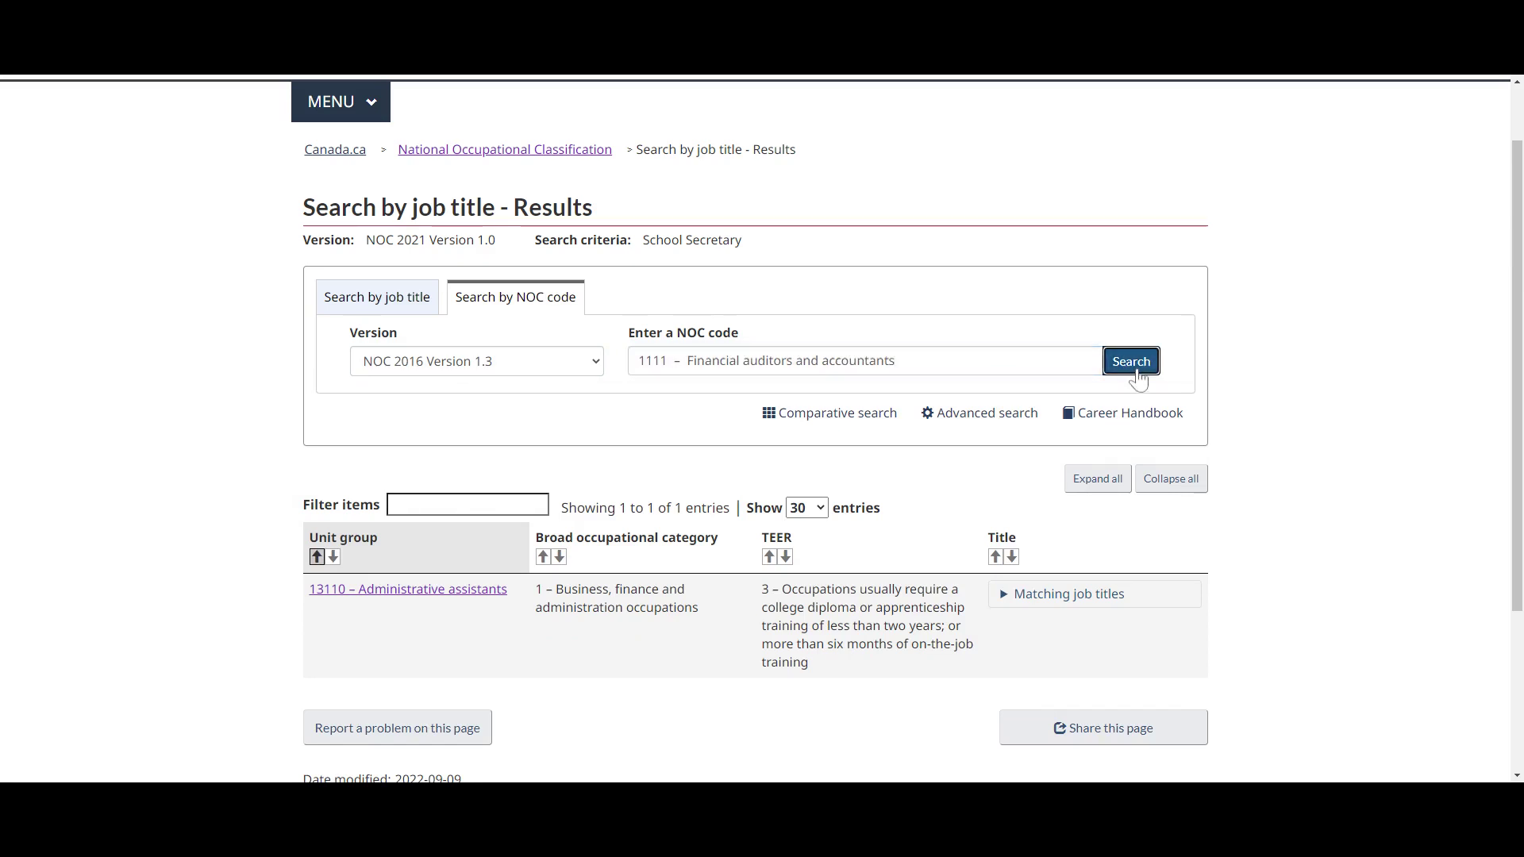
scroll(818, 646, down, 3)
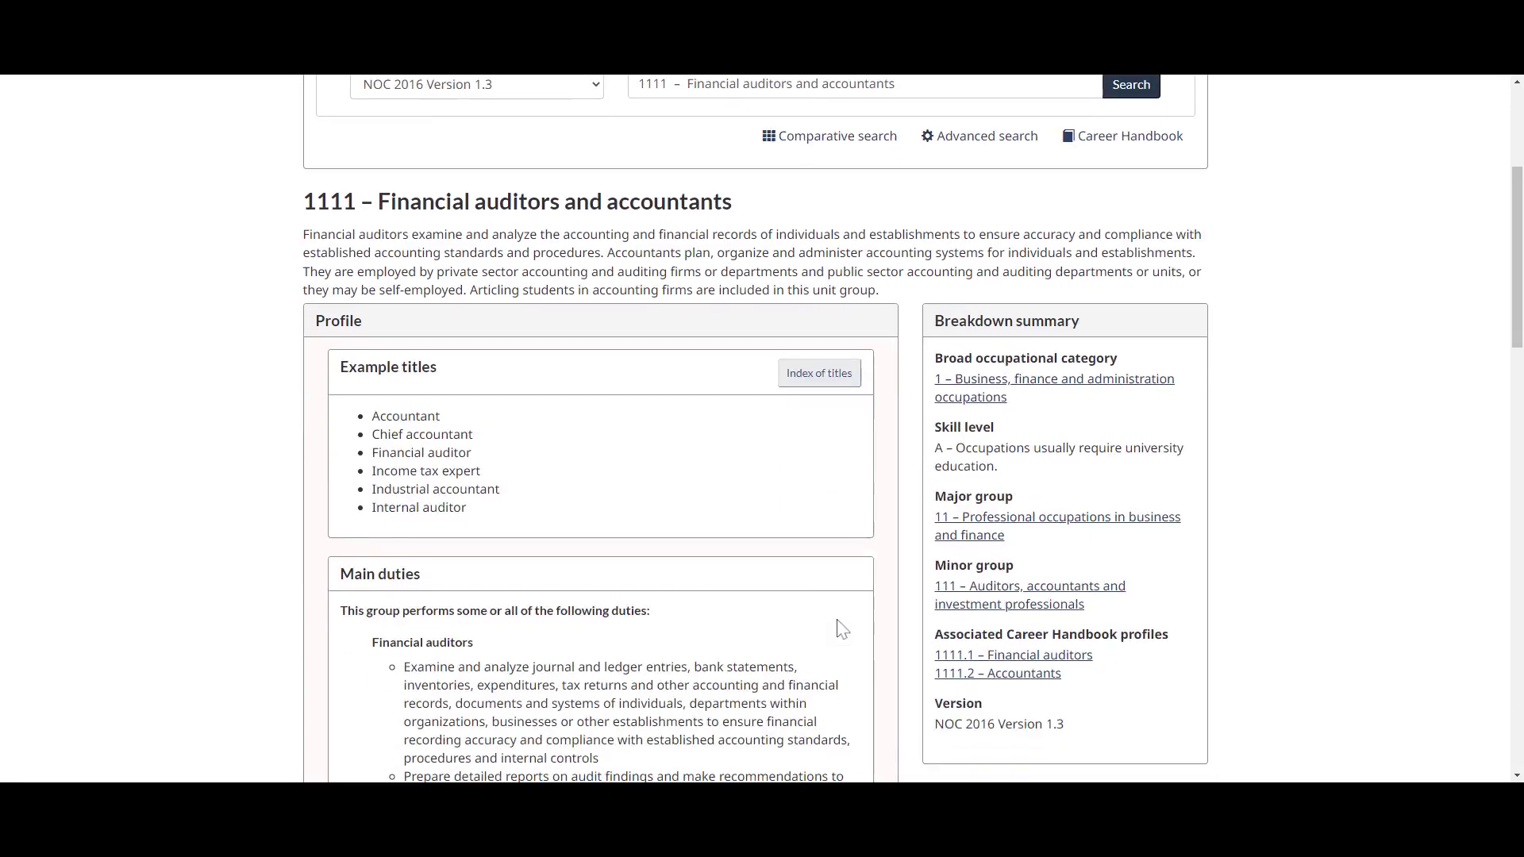
scroll(750, 401, up, 2)
scroll(750, 401, up, 1)
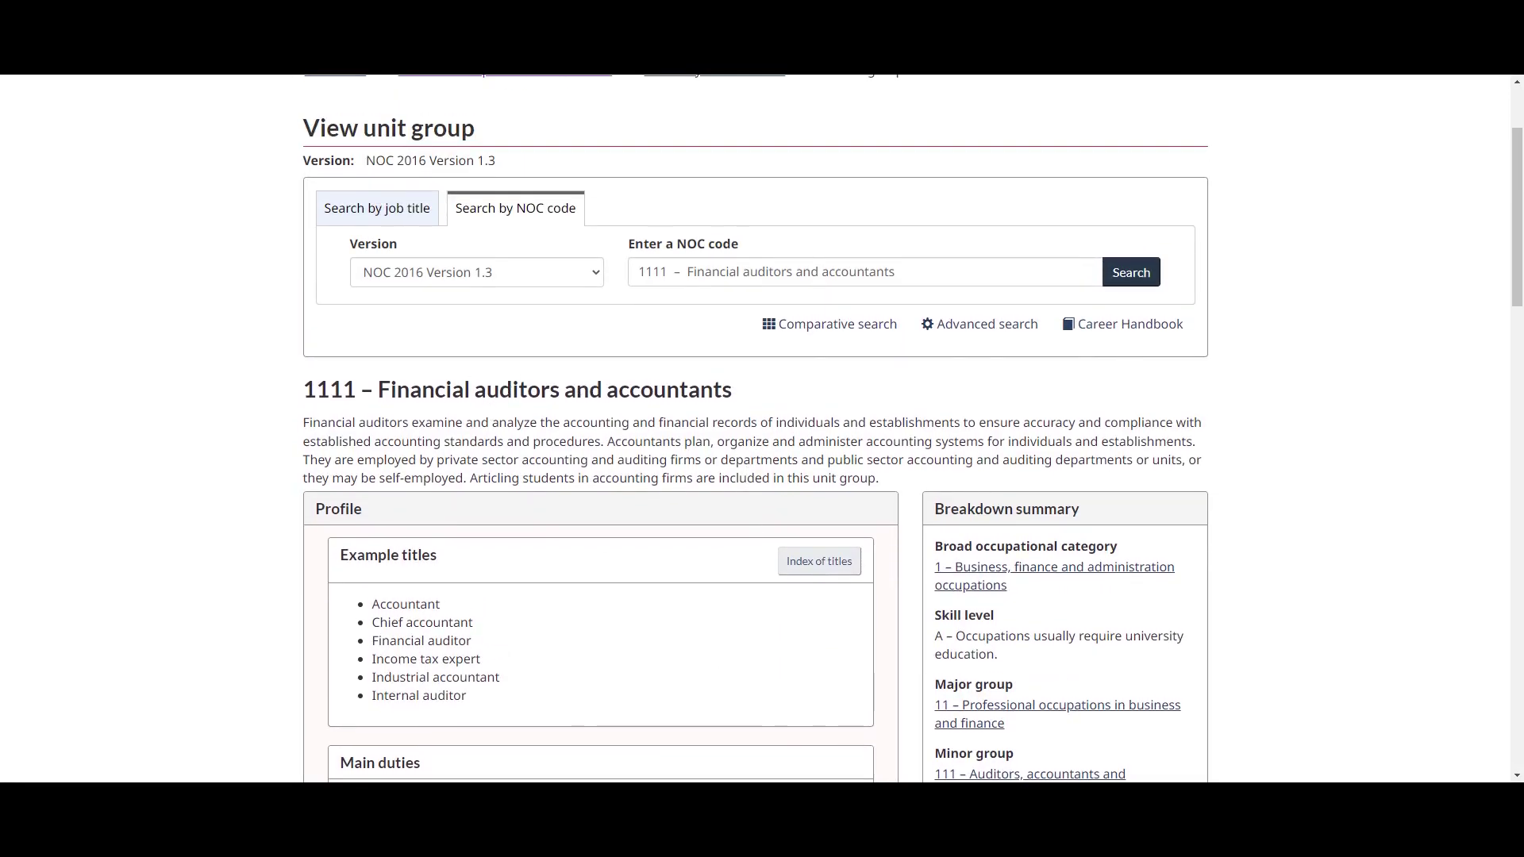
drag(304, 422, 917, 485)
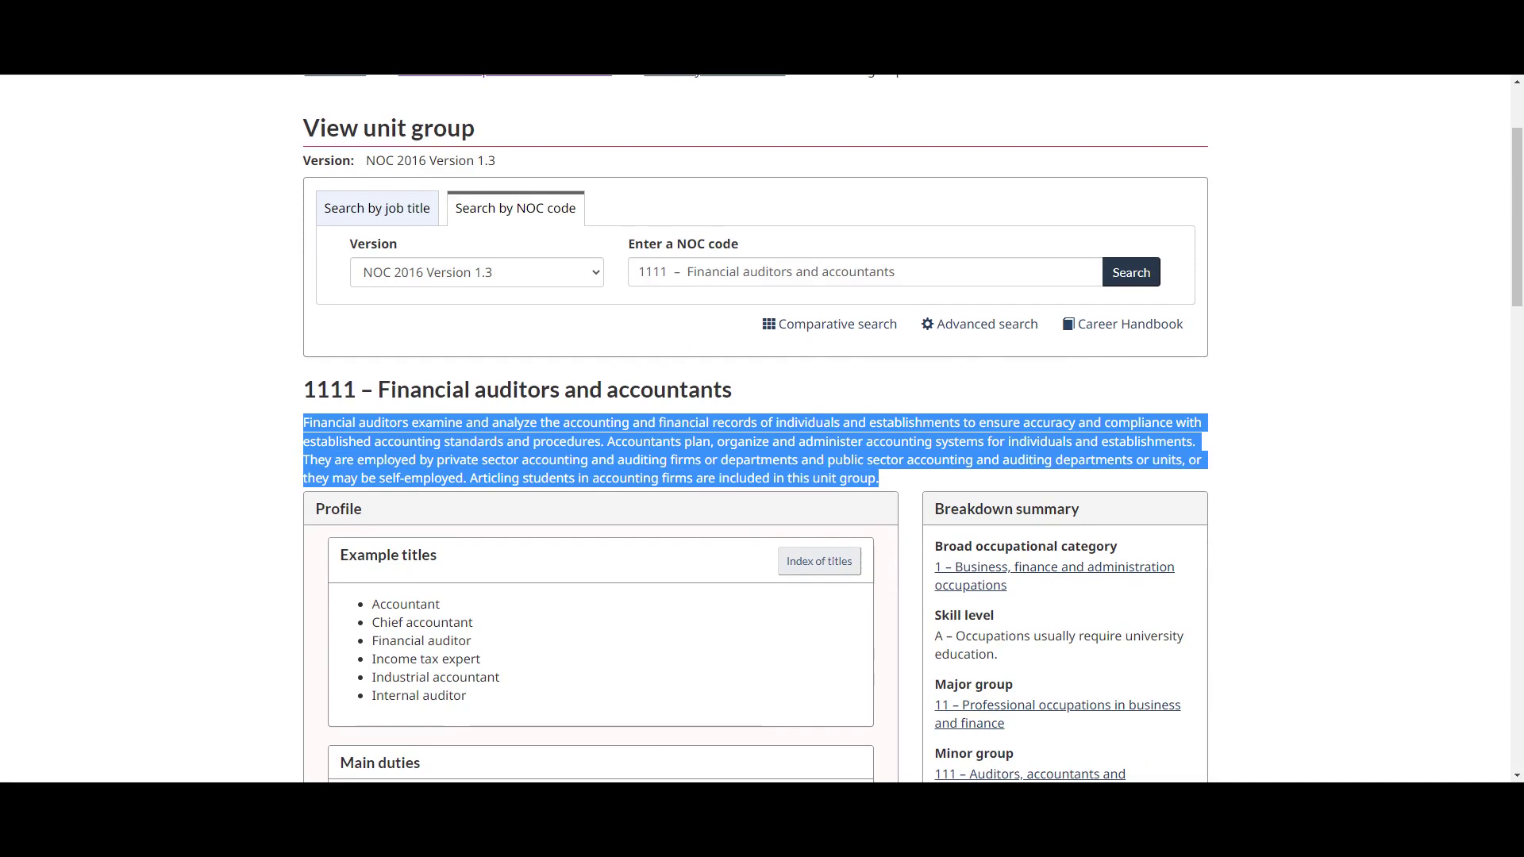
drag(303, 423, 912, 494)
scroll(817, 479, down, 3)
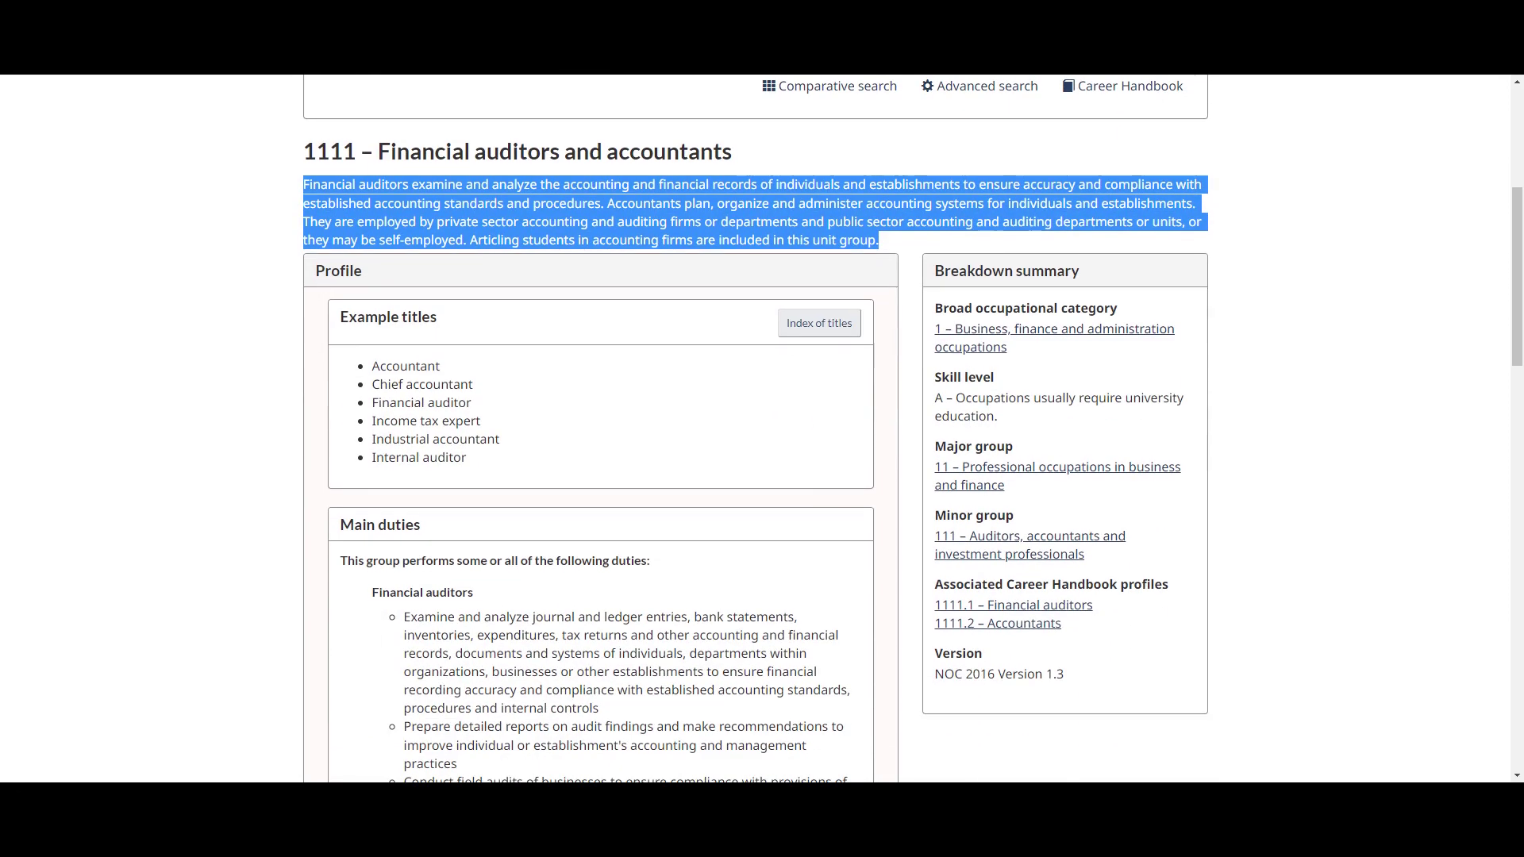
scroll(600, 393, down, 3)
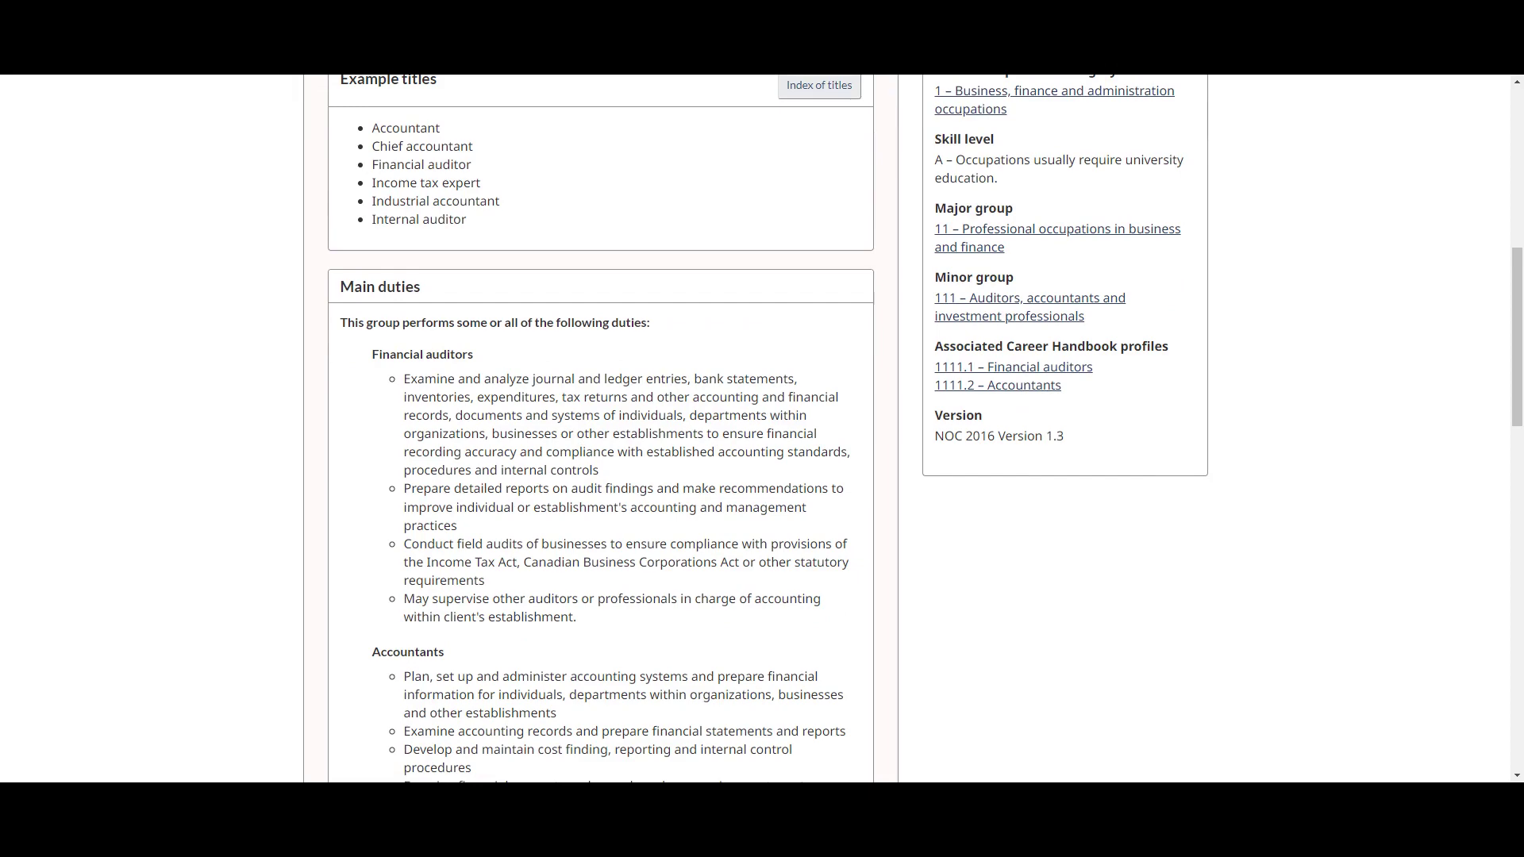
scroll(661, 570, down, 3)
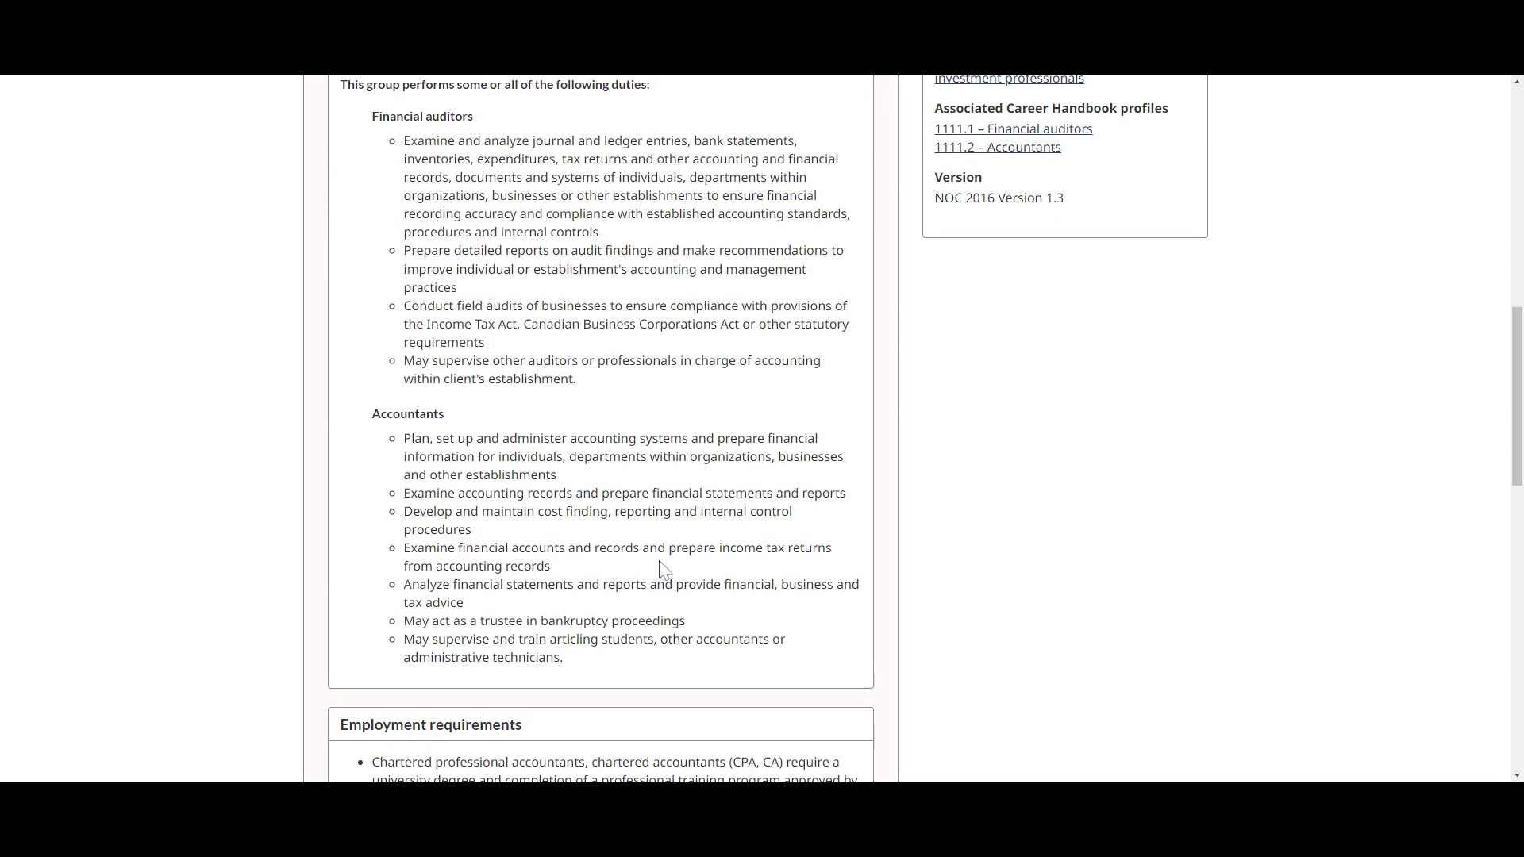
scroll(660, 570, up, 3)
scroll(640, 554, up, 5)
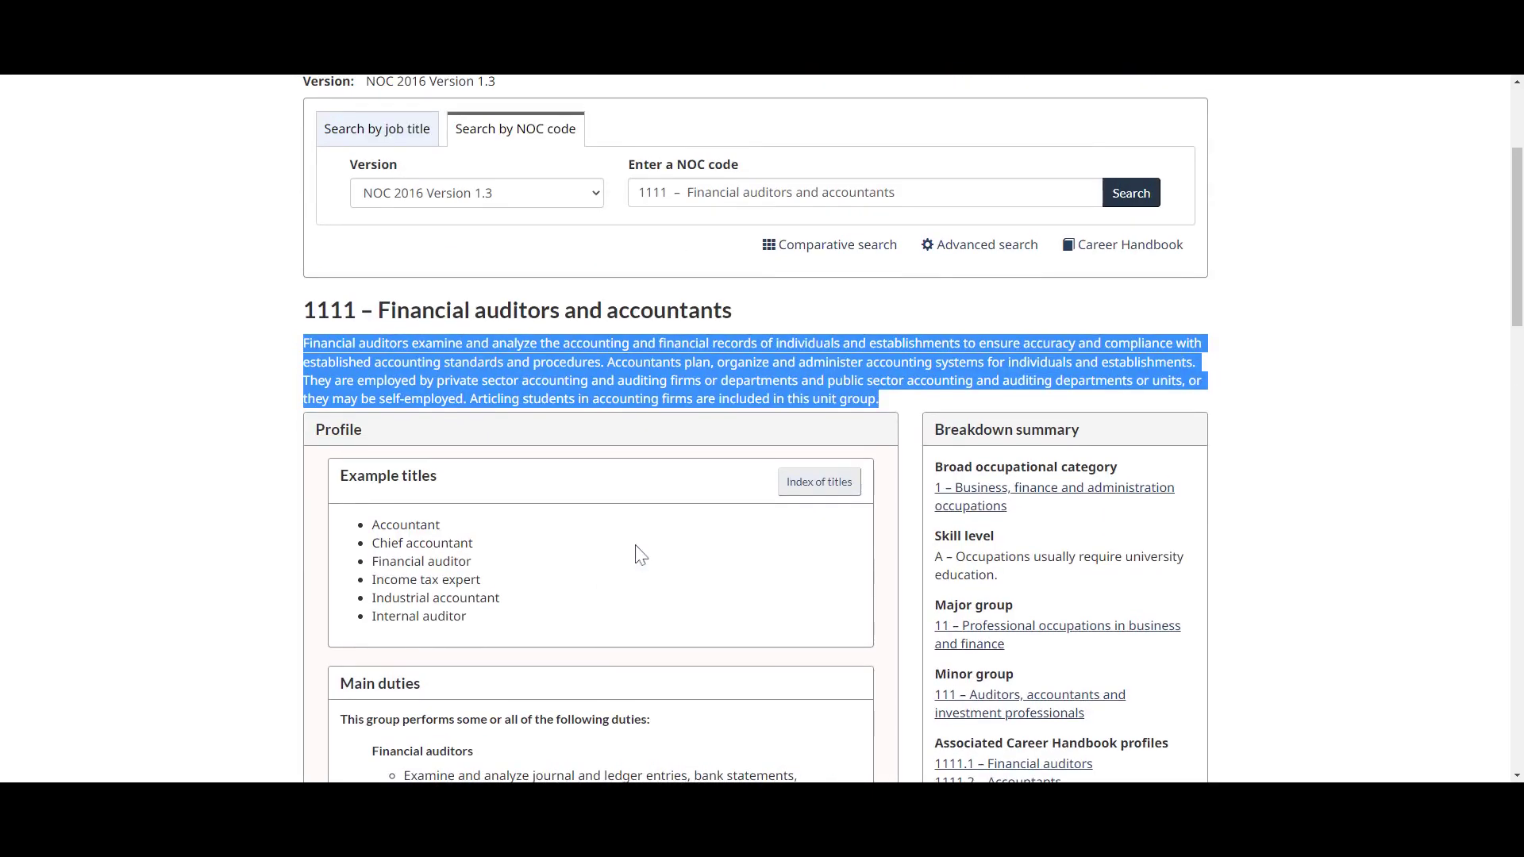
scroll(640, 554, down, 1)
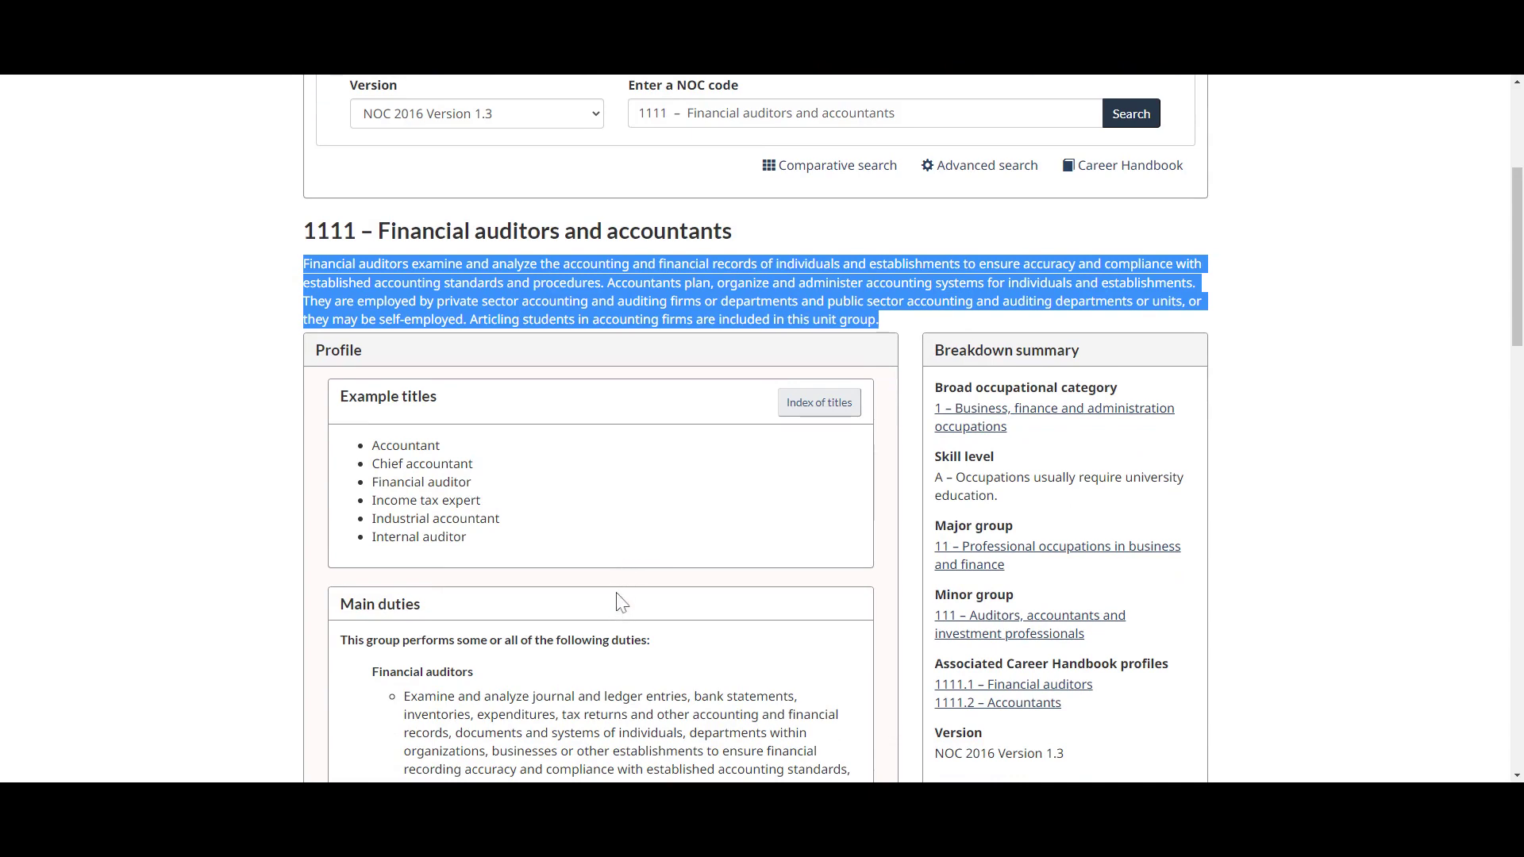
scroll(742, 595, up, 4)
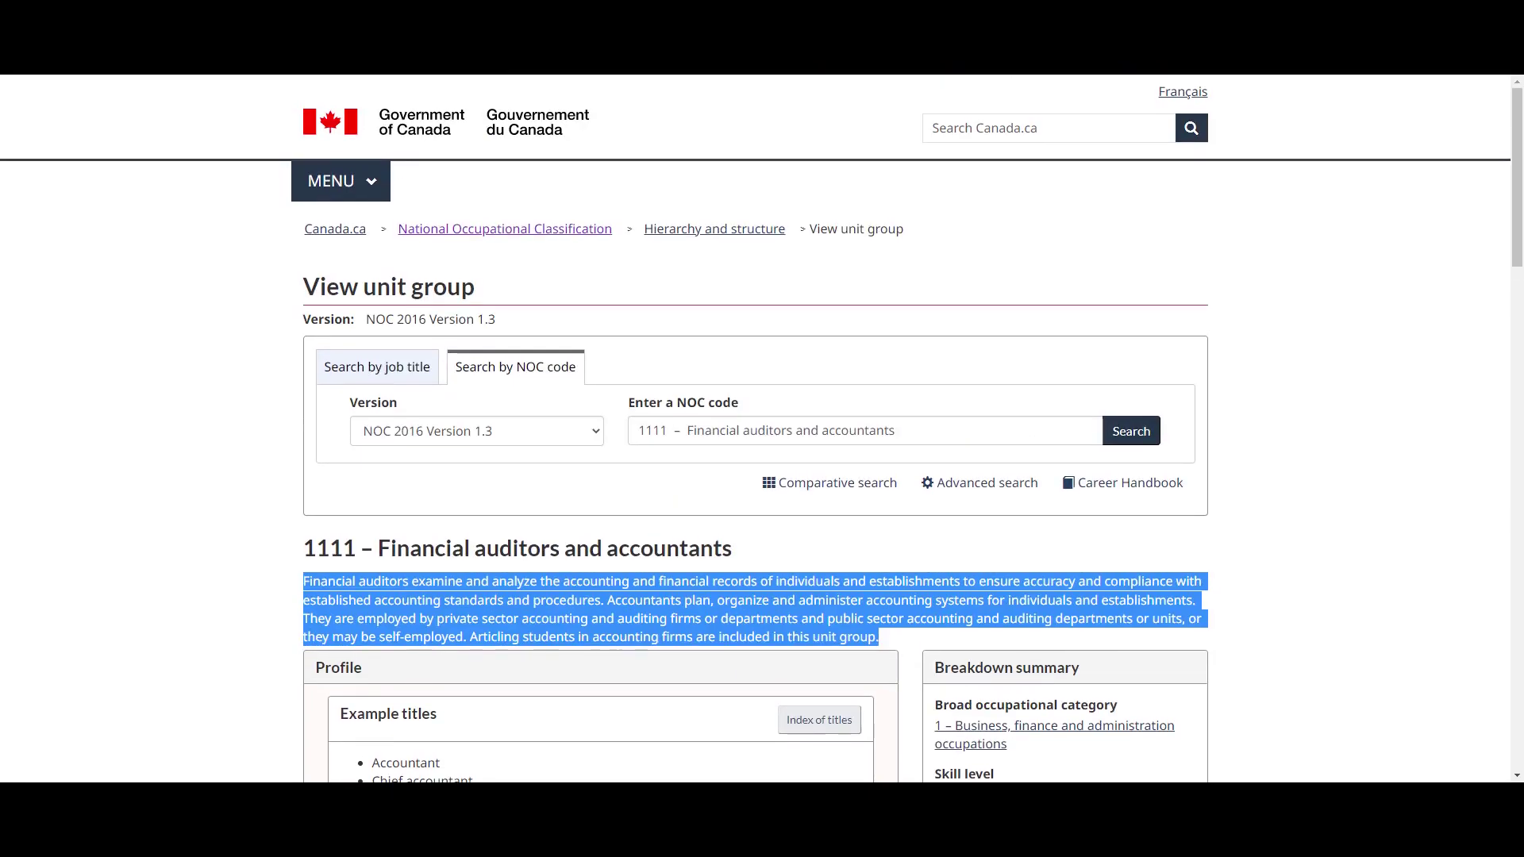
scroll(786, 578, down, 3)
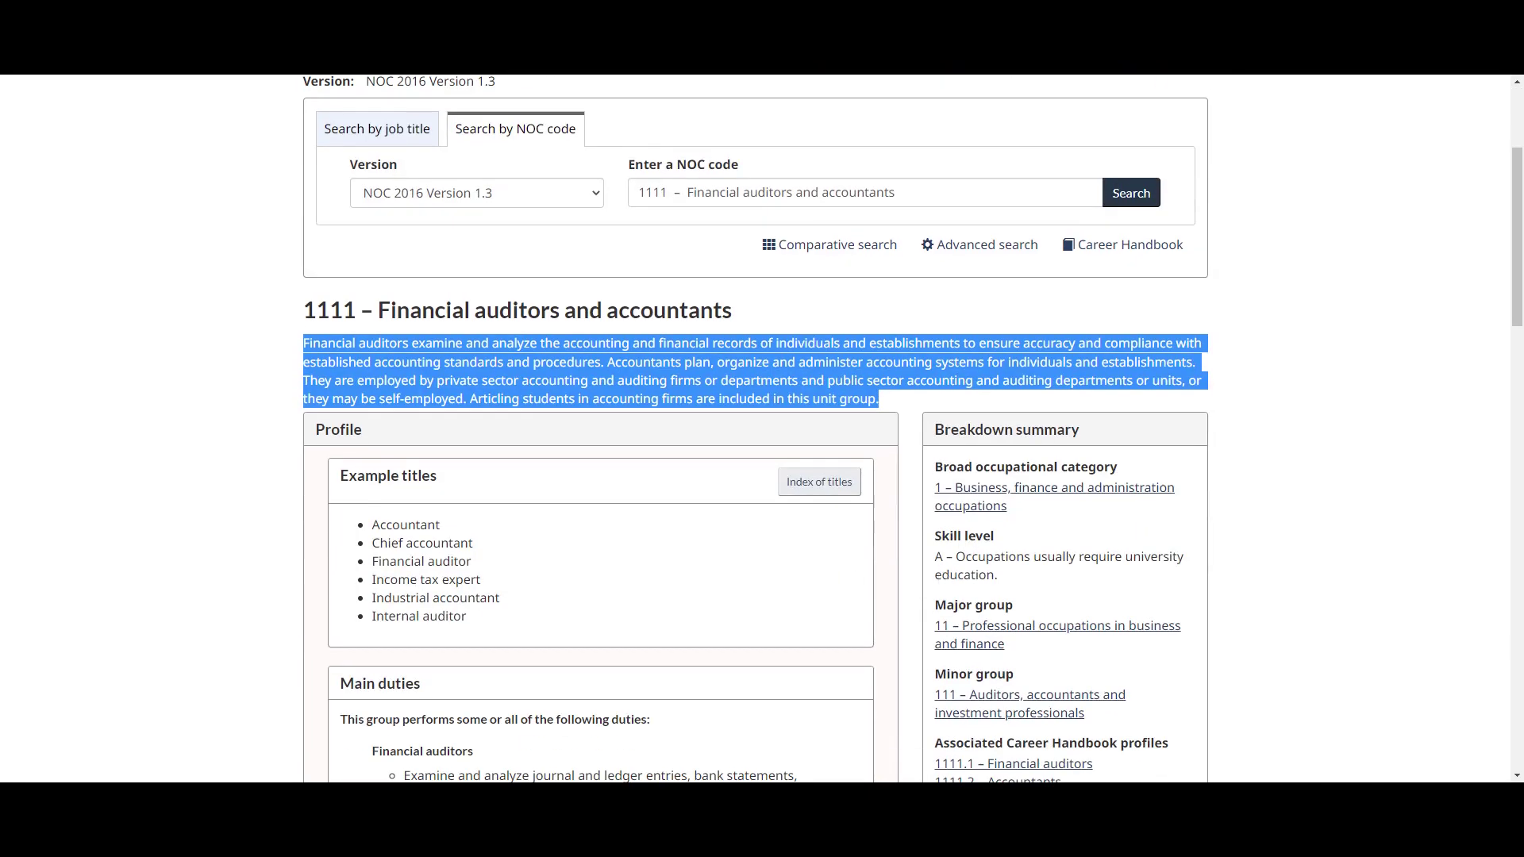
drag(999, 574, 935, 557)
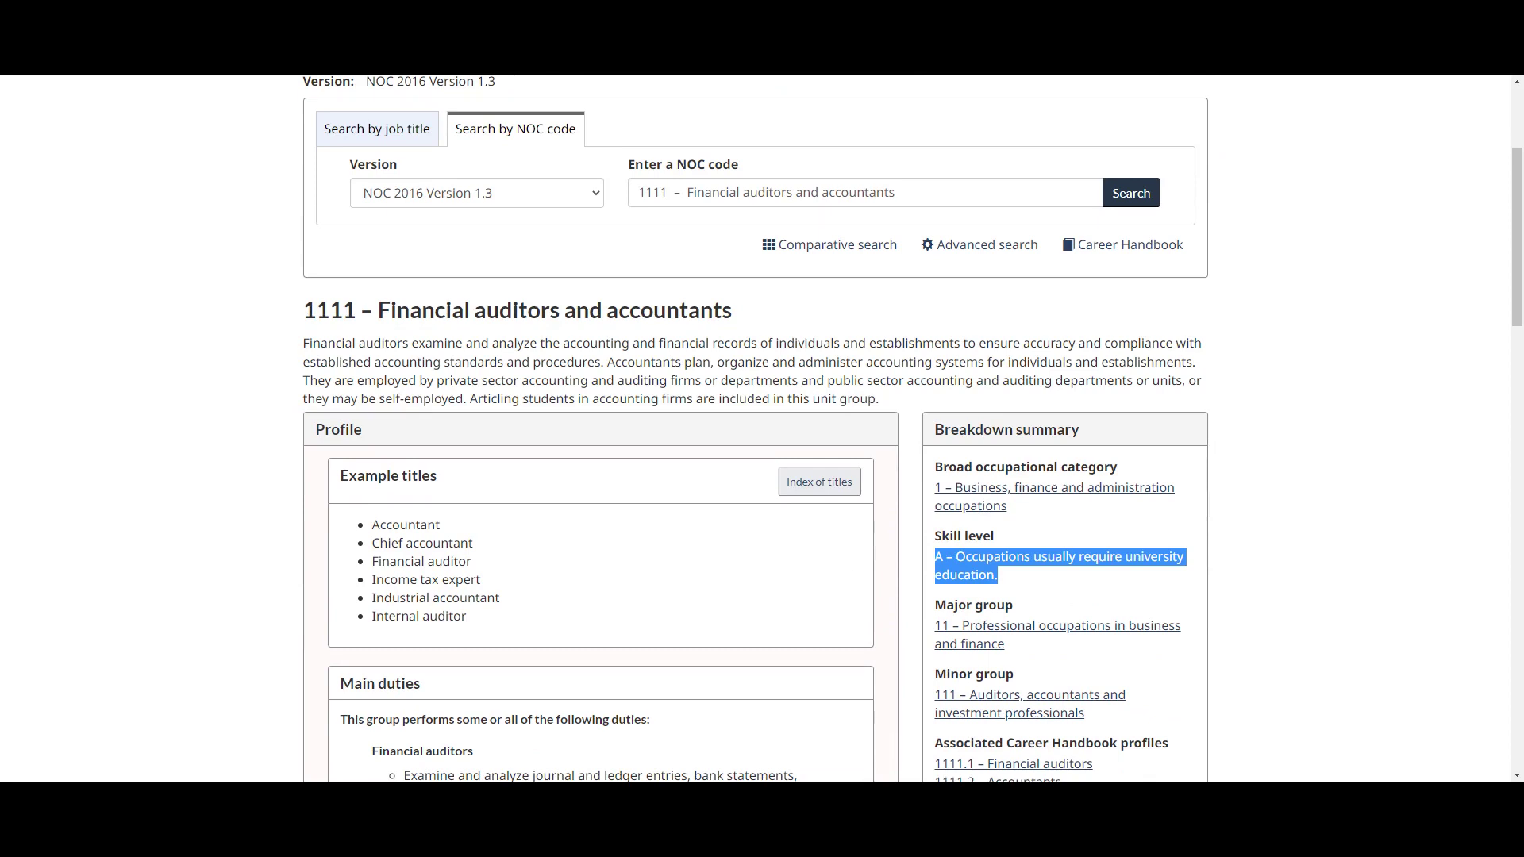
scroll(778, 591, down, 2)
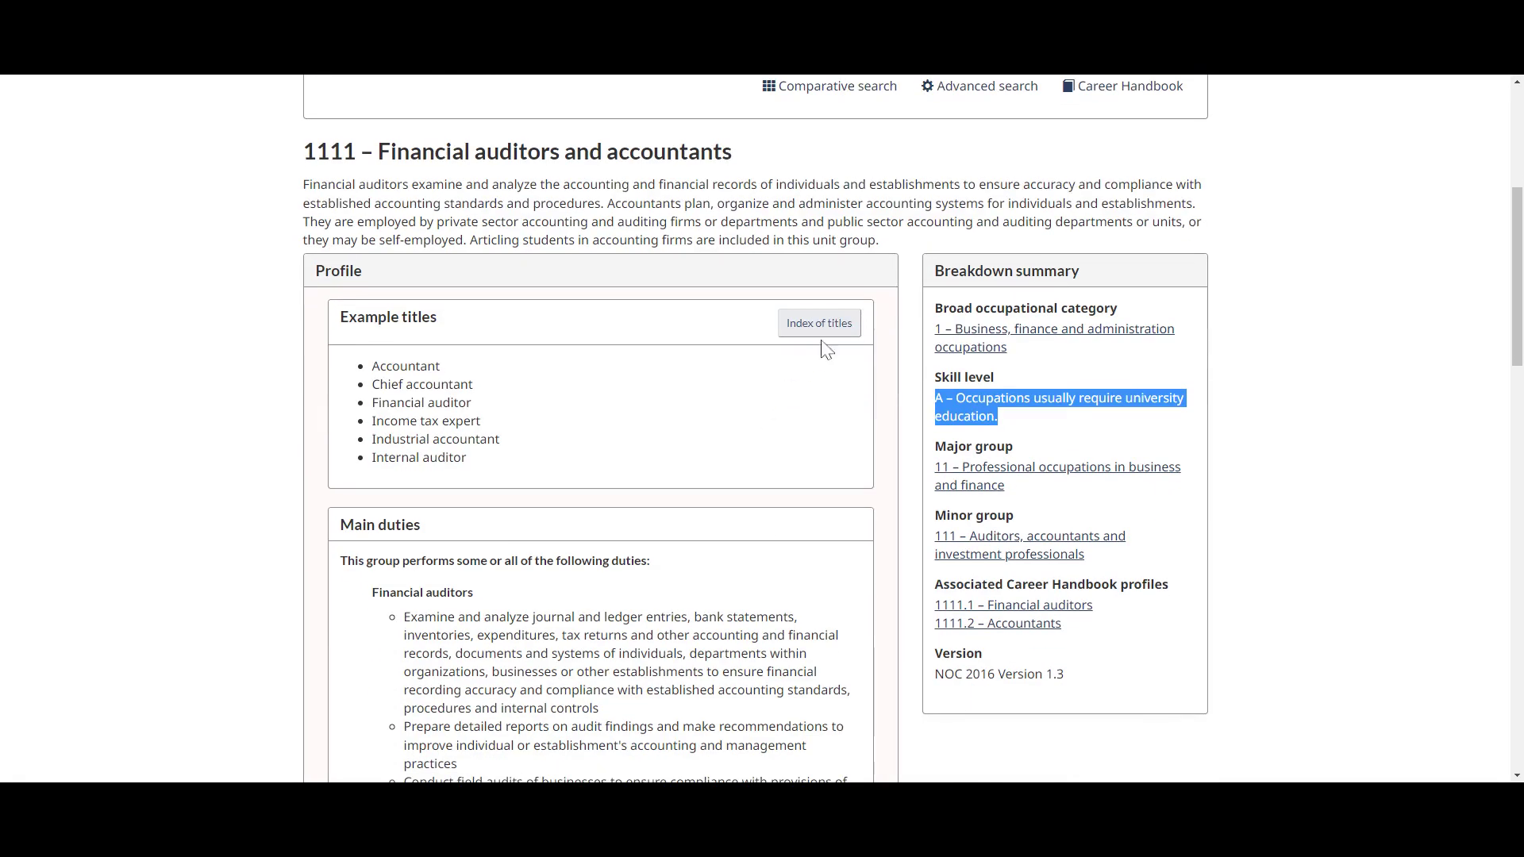
click(819, 326)
scroll(592, 553, down, 4)
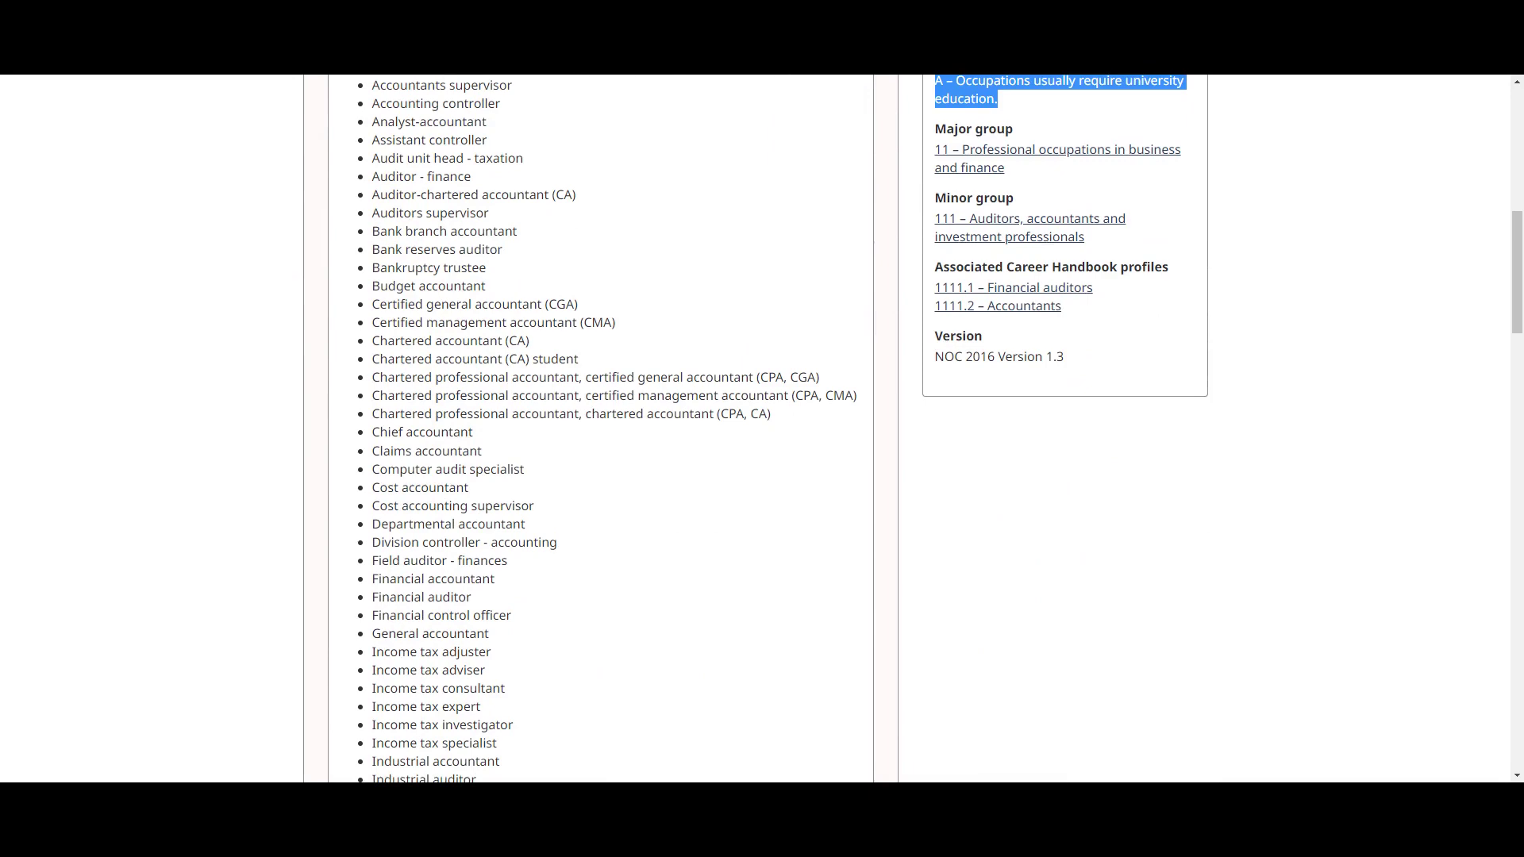
scroll(561, 537, down, 3)
scroll(562, 537, down, 3)
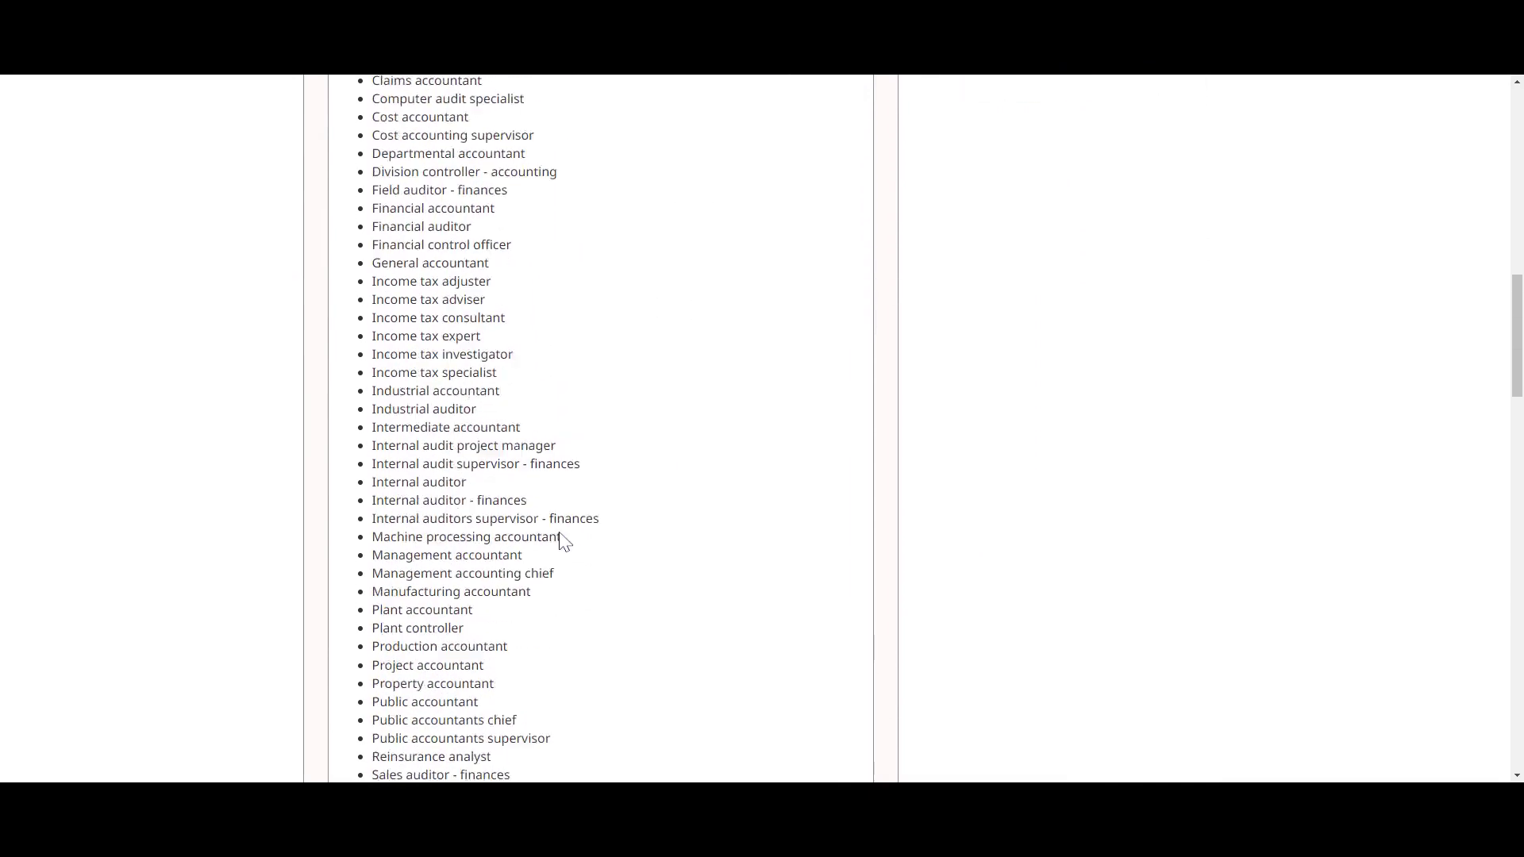
scroll(561, 538, up, 13)
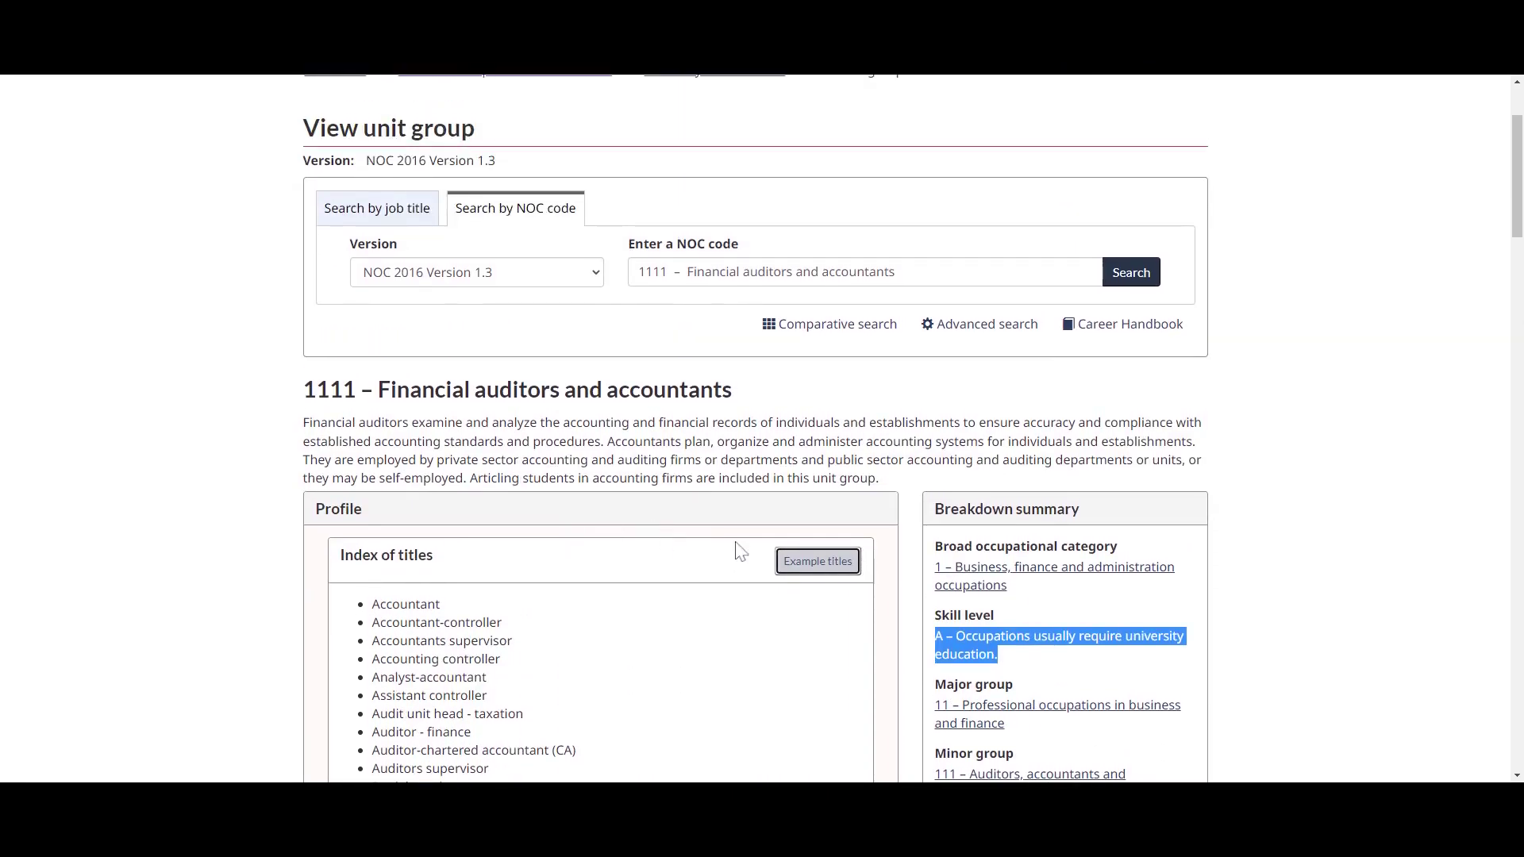
scroll(734, 559, down, 20)
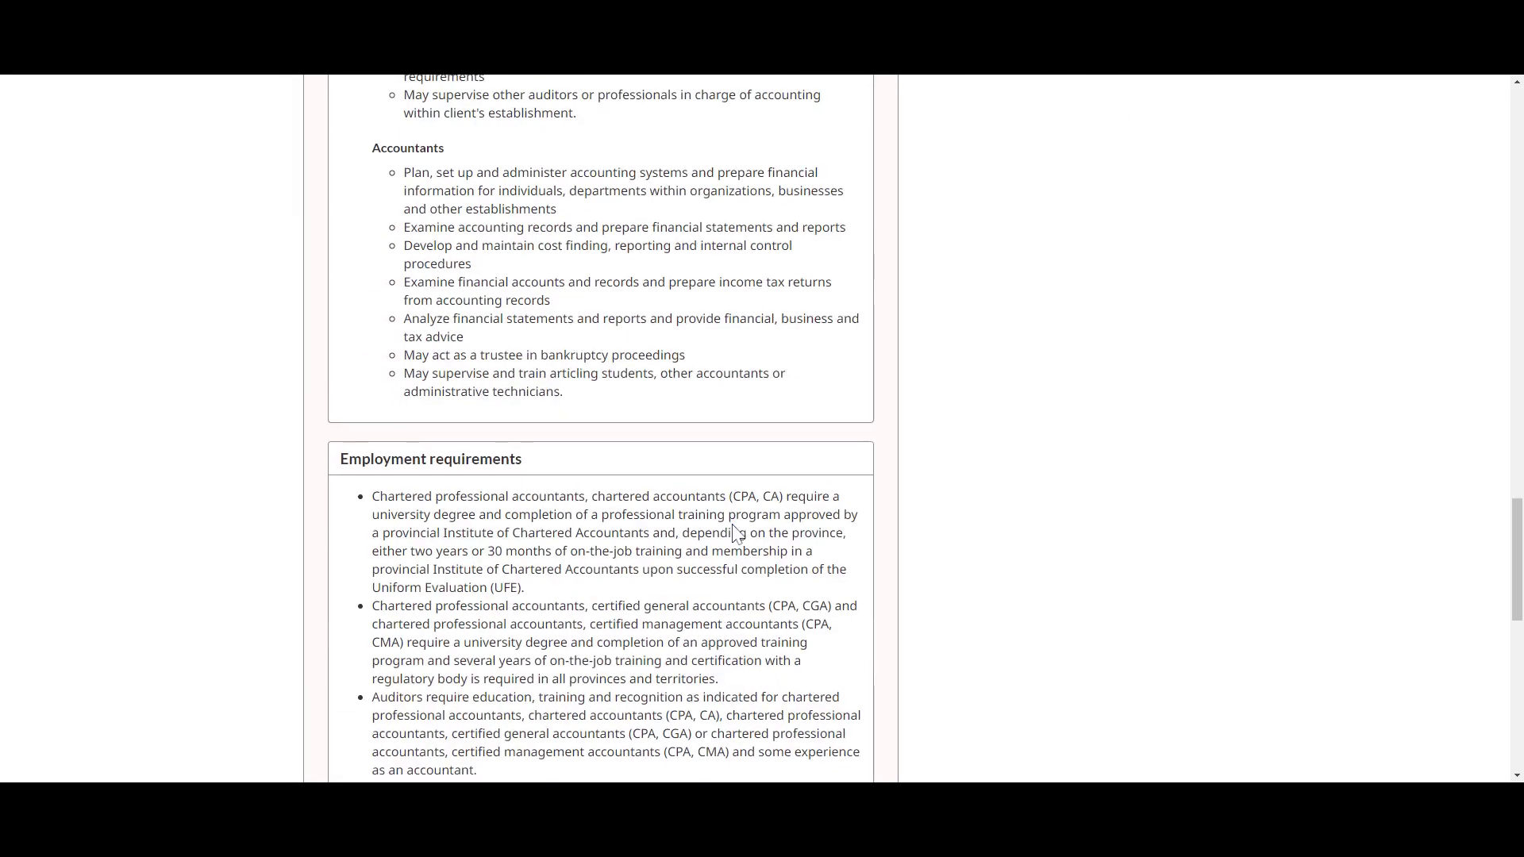
scroll(734, 531, down, 9)
scroll(675, 508, up, 3)
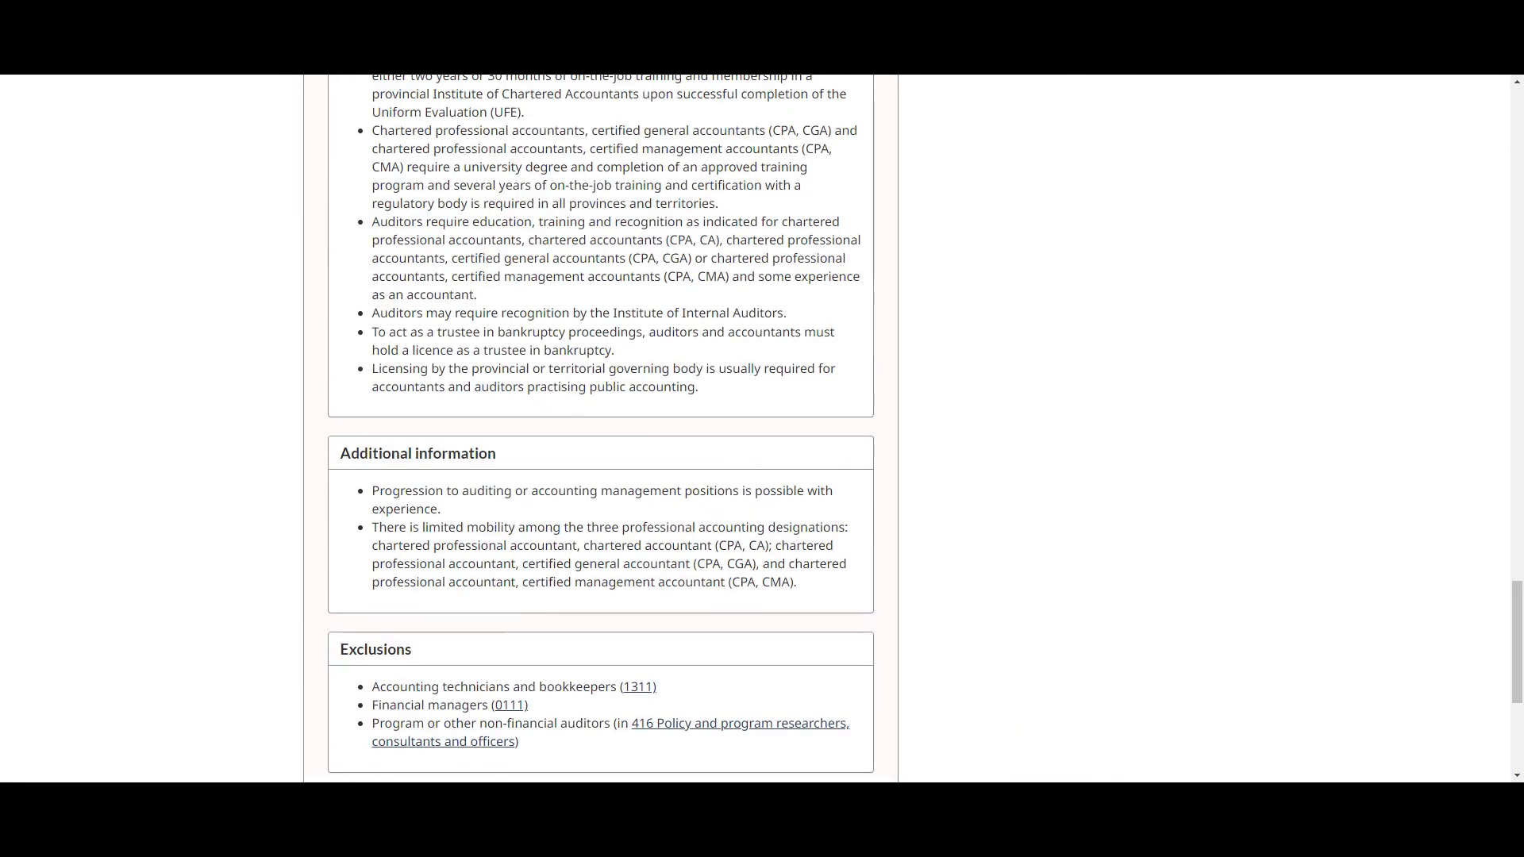
scroll(614, 485, up, 3)
scroll(601, 429, down, 3)
scroll(601, 429, up, 3)
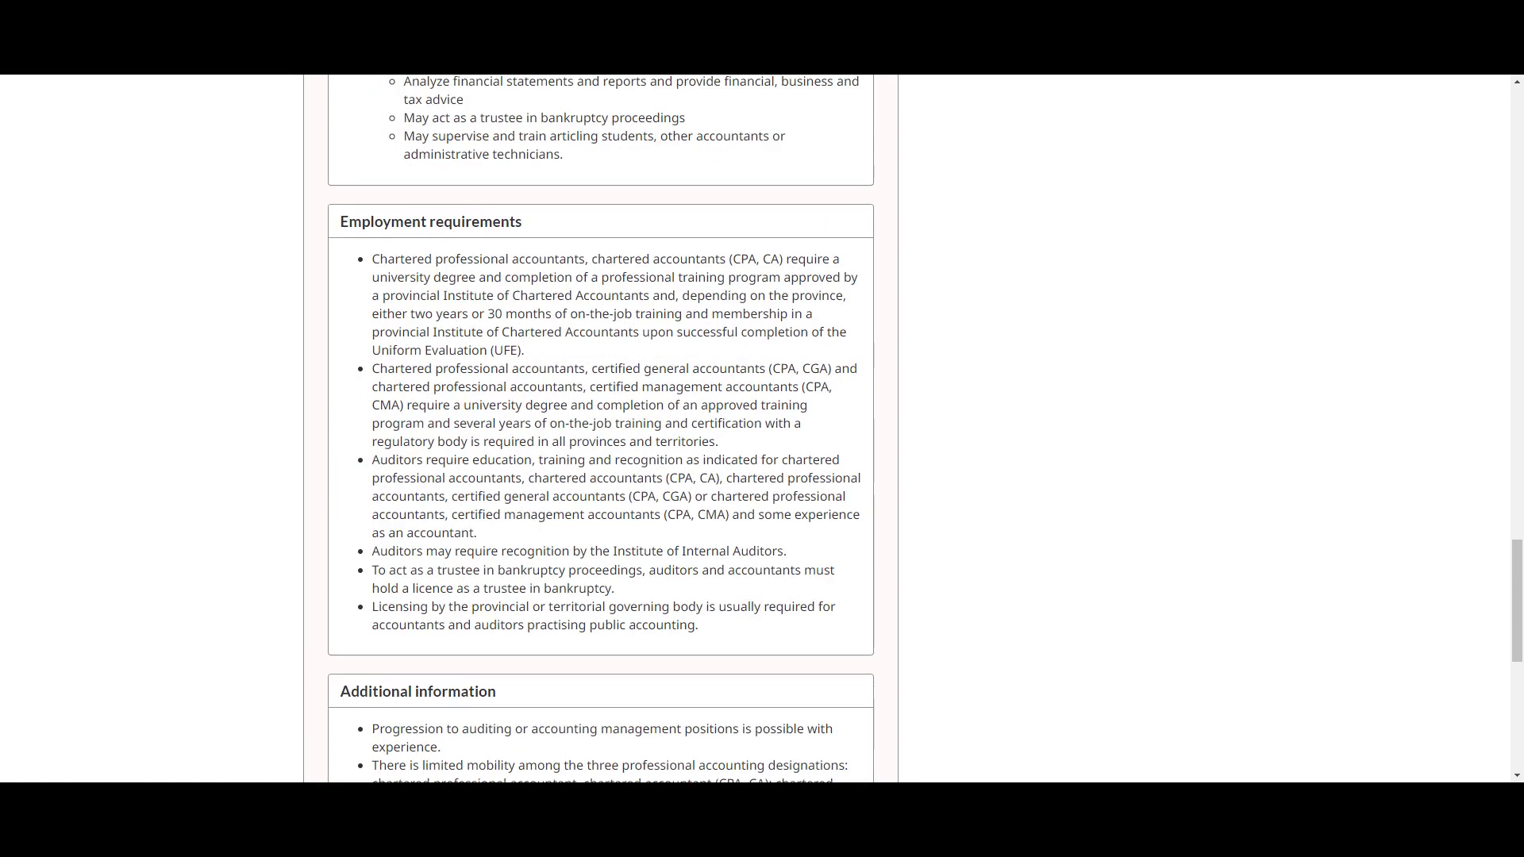
scroll(577, 350, down, 1)
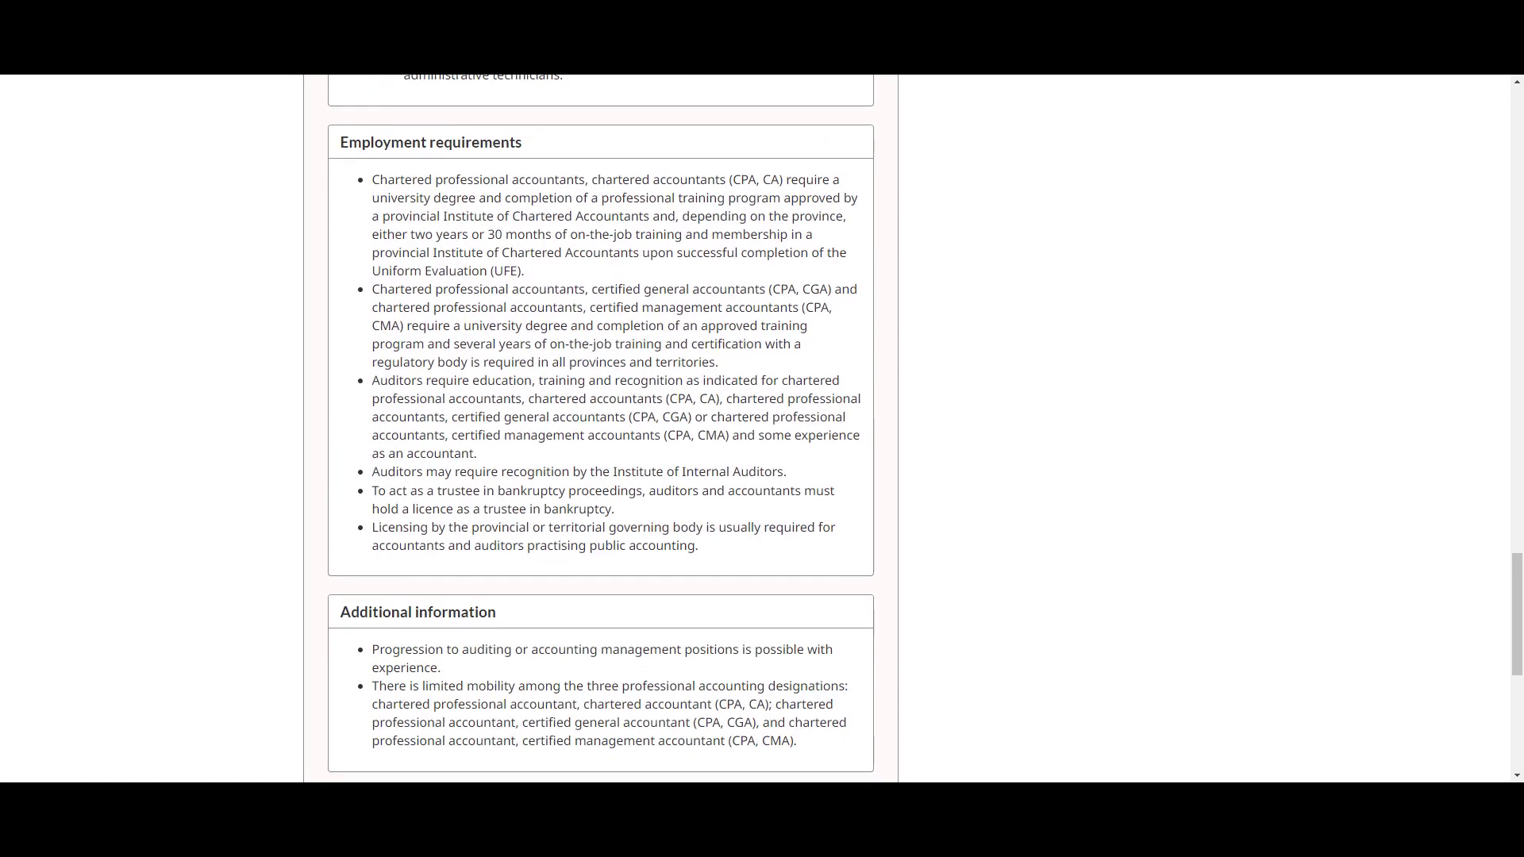
scroll(661, 512, down, 2)
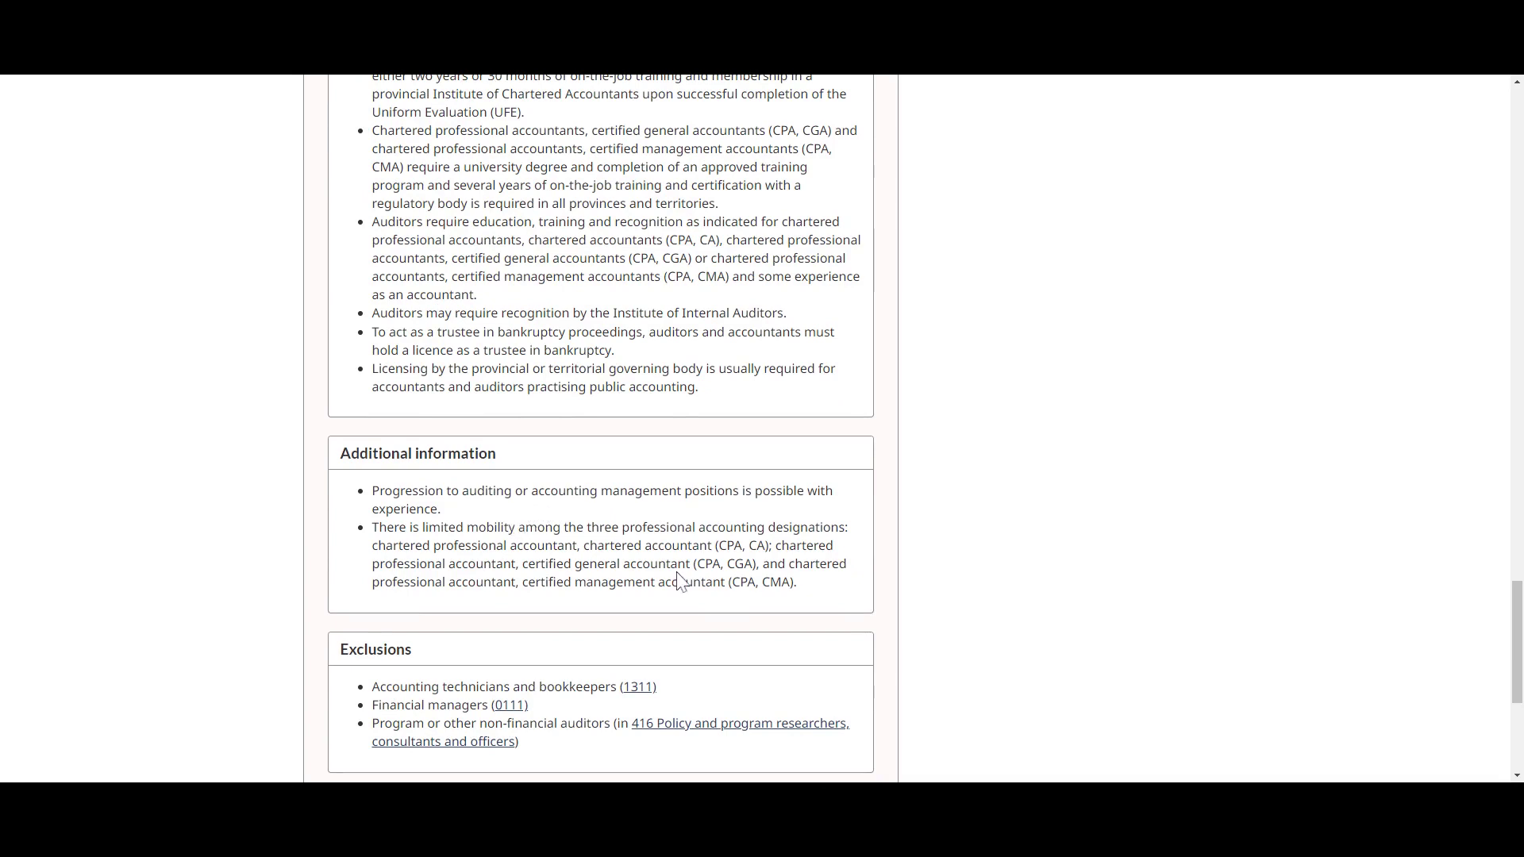
scroll(679, 582, down, 1)
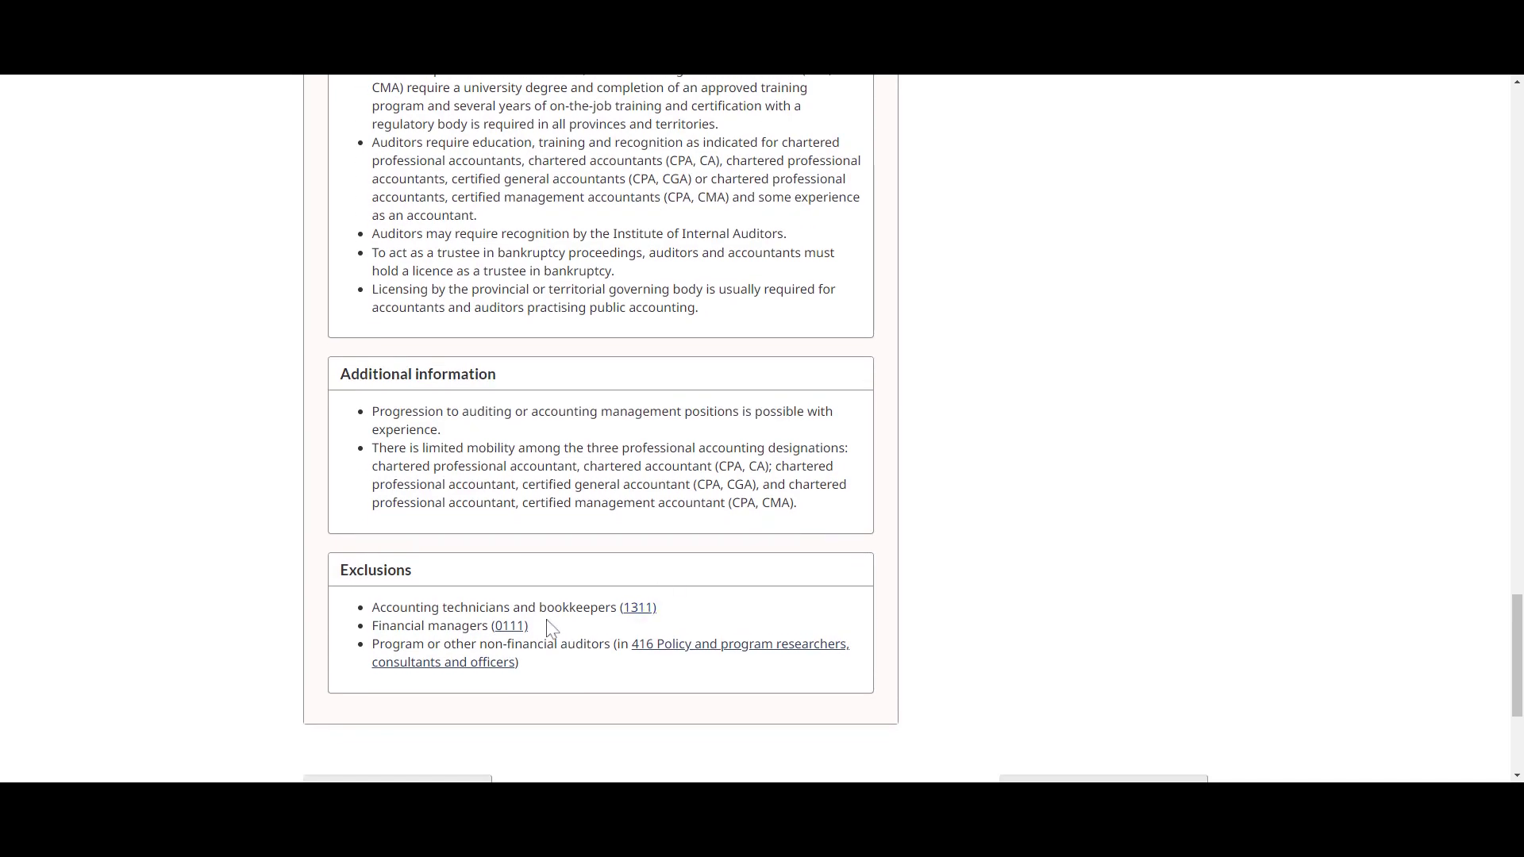
scroll(548, 632, up, 6)
scroll(547, 633, up, 20)
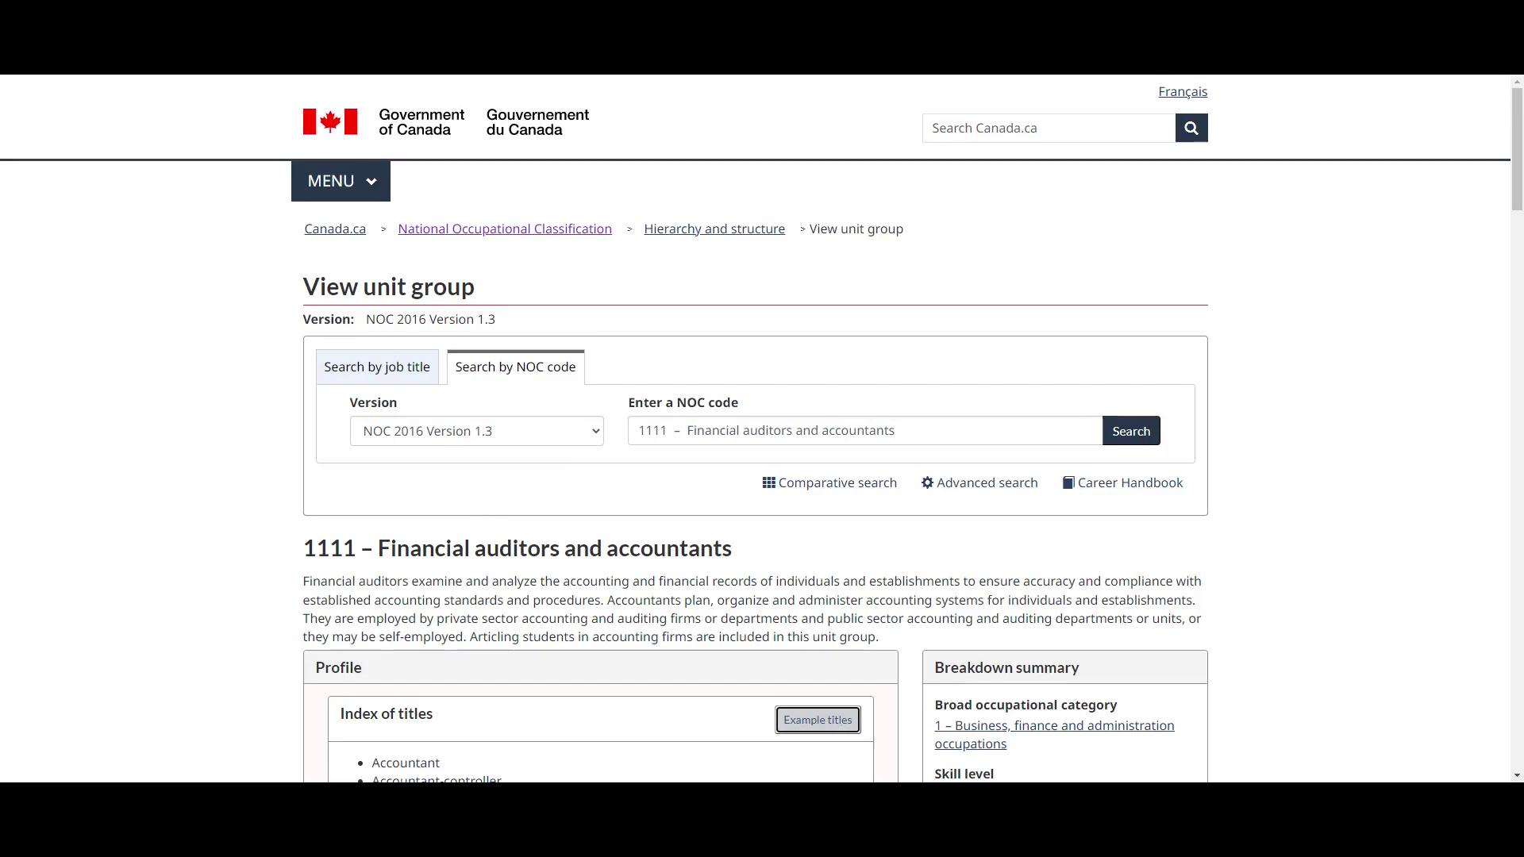
scroll(738, 568, down, 5)
scroll(724, 556, down, 20)
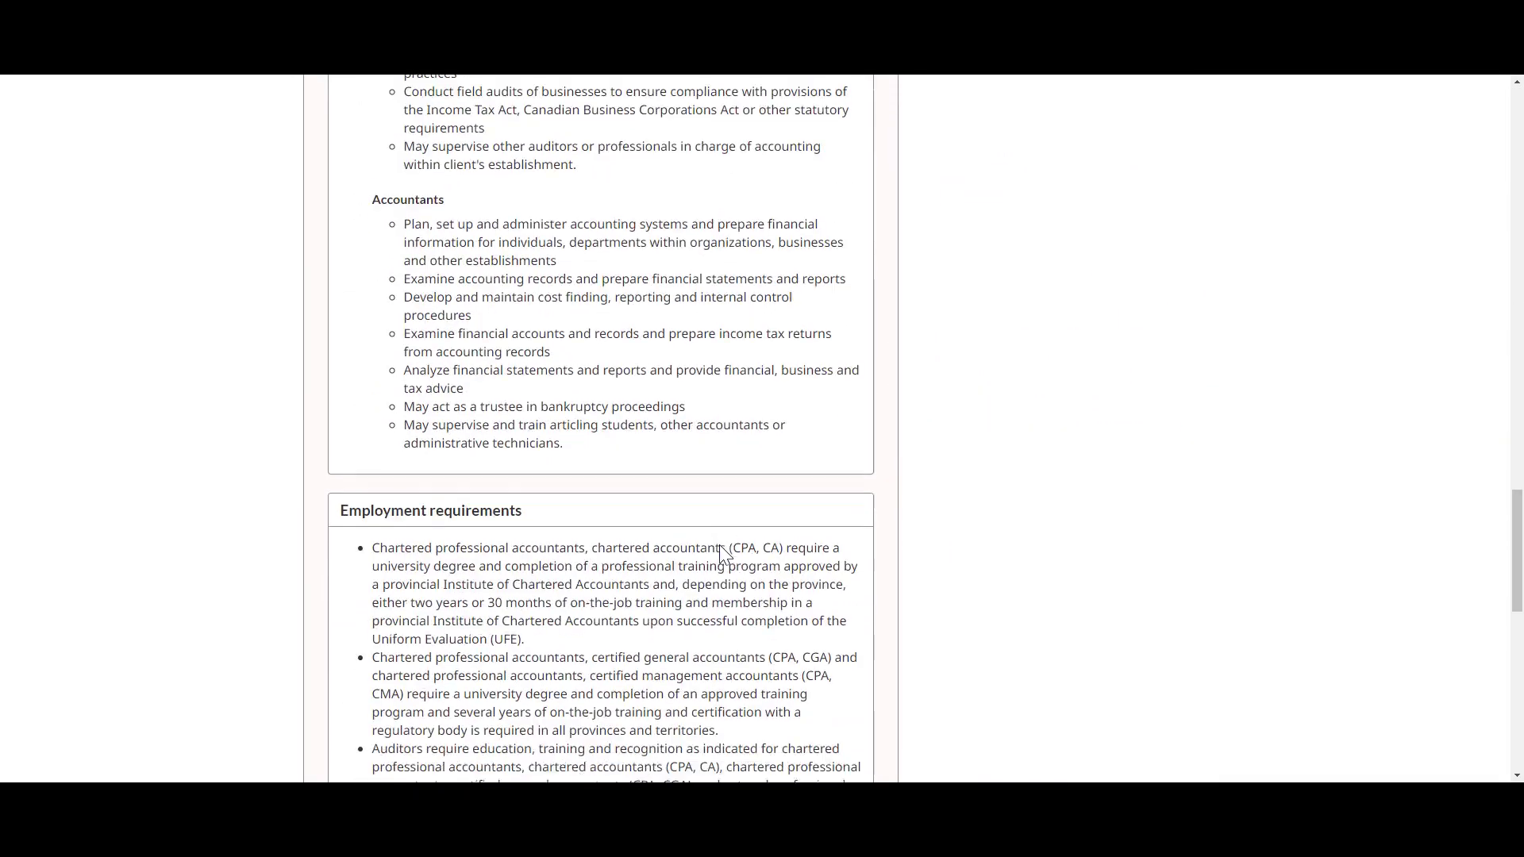
scroll(719, 544, up, 1)
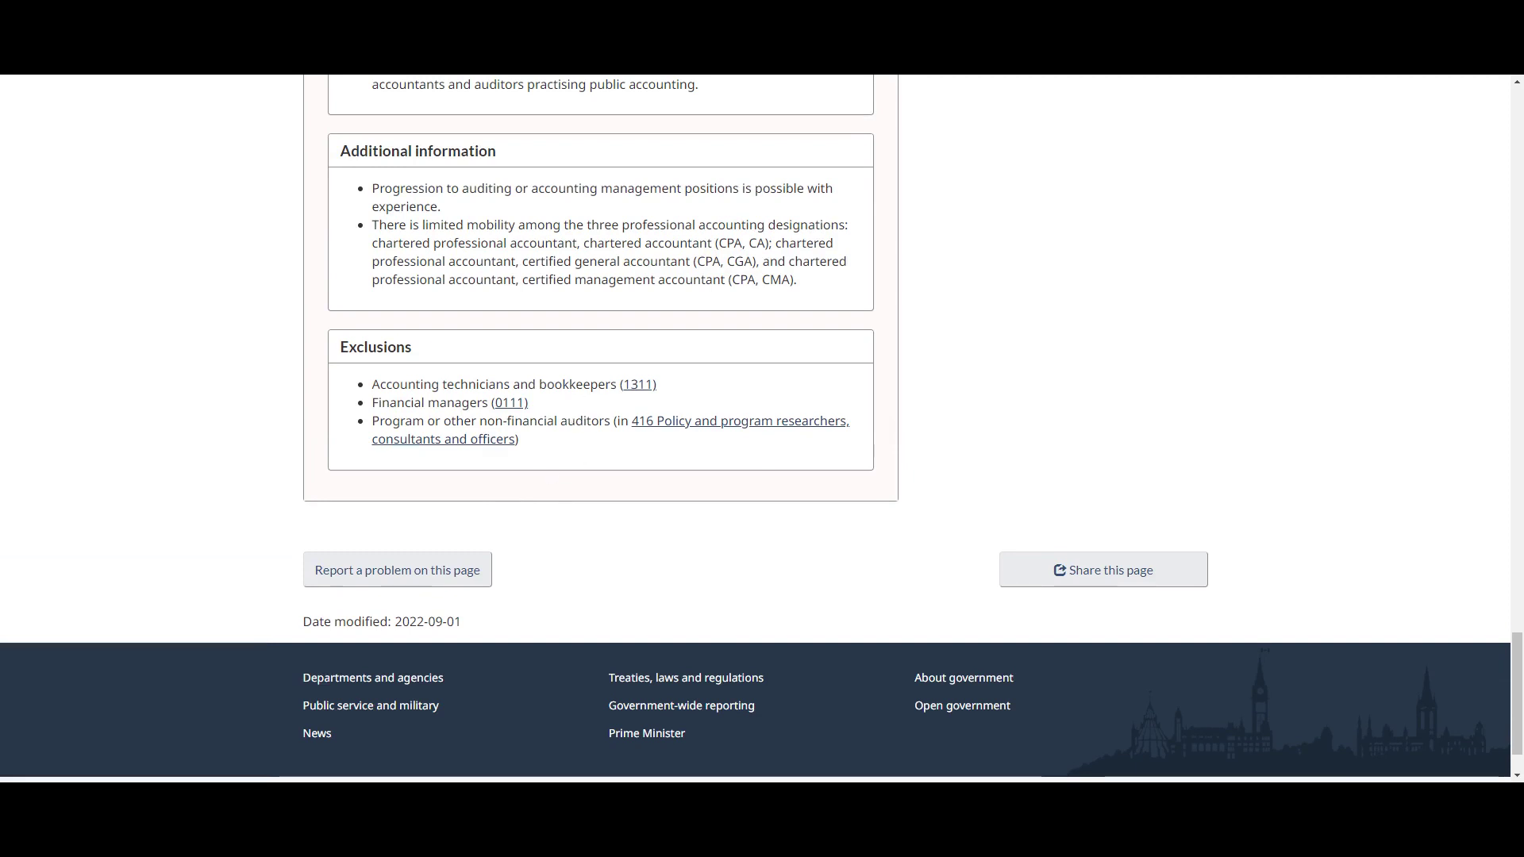
scroll(534, 378, up, 2)
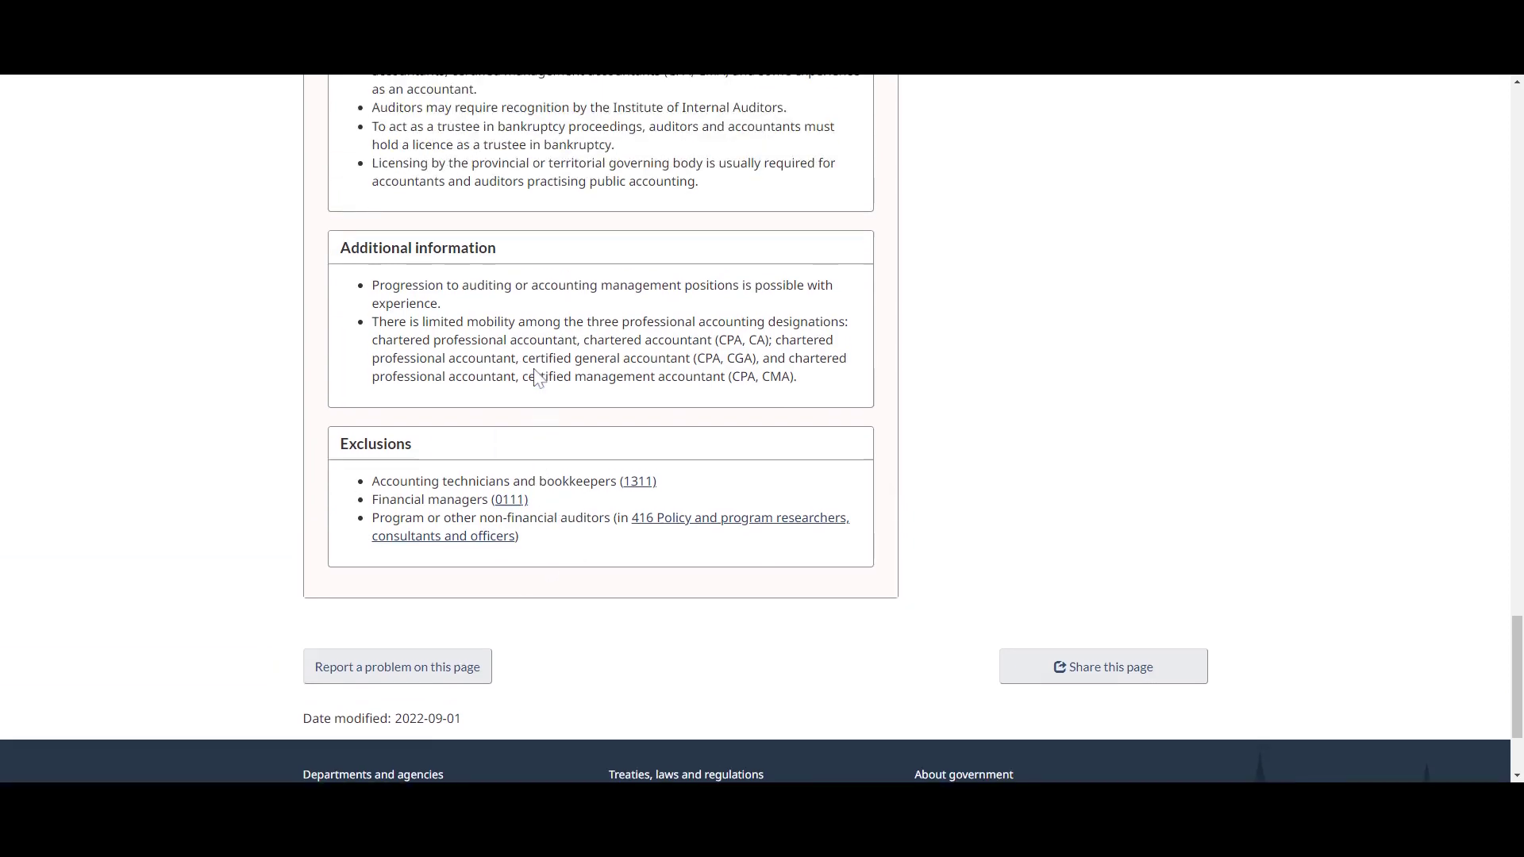
scroll(621, 562, up, 10)
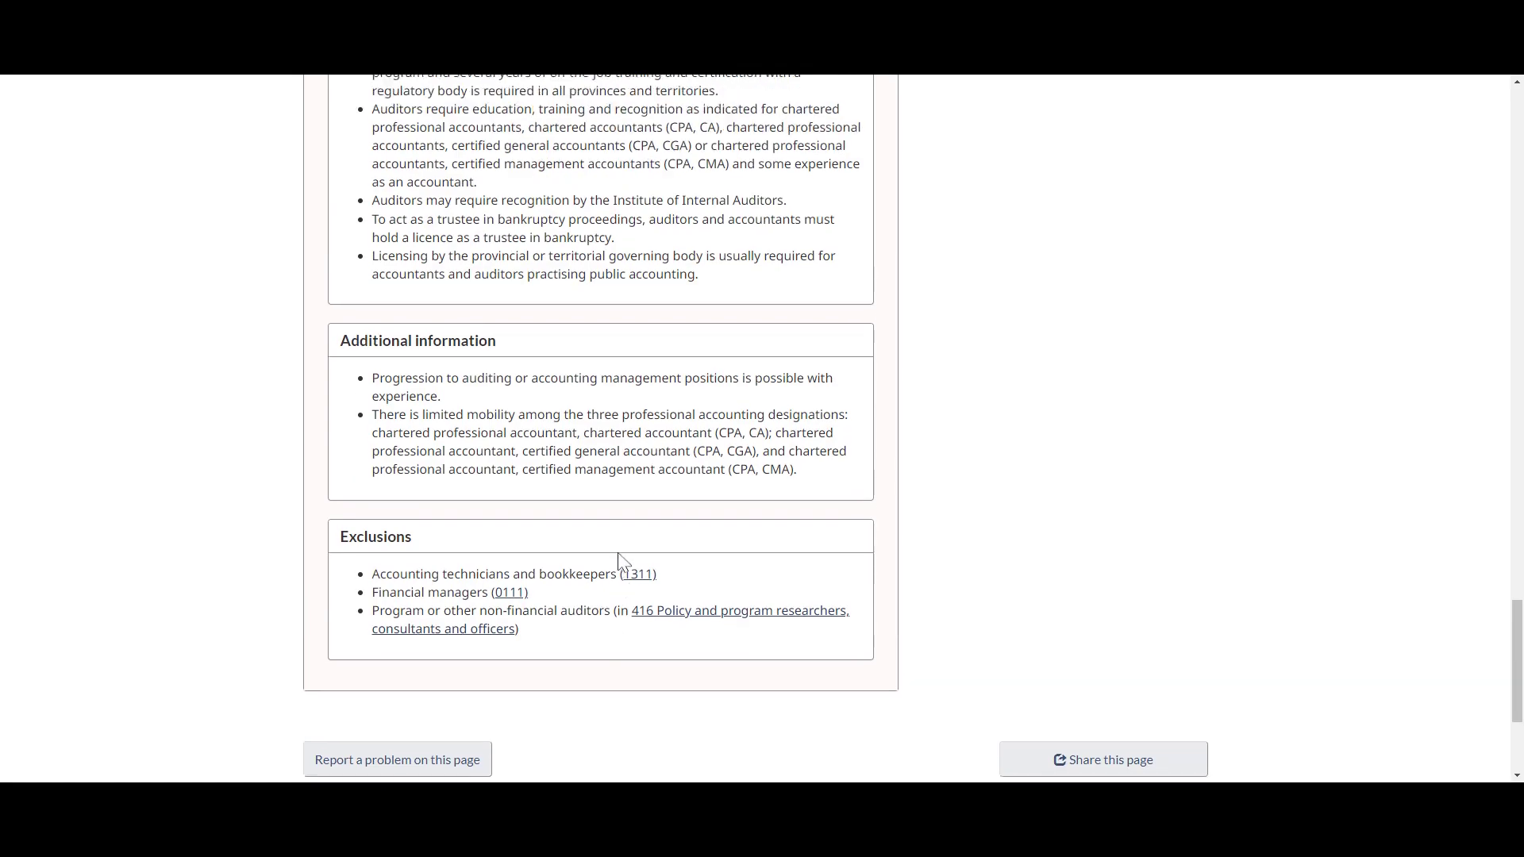
scroll(623, 562, up, 20)
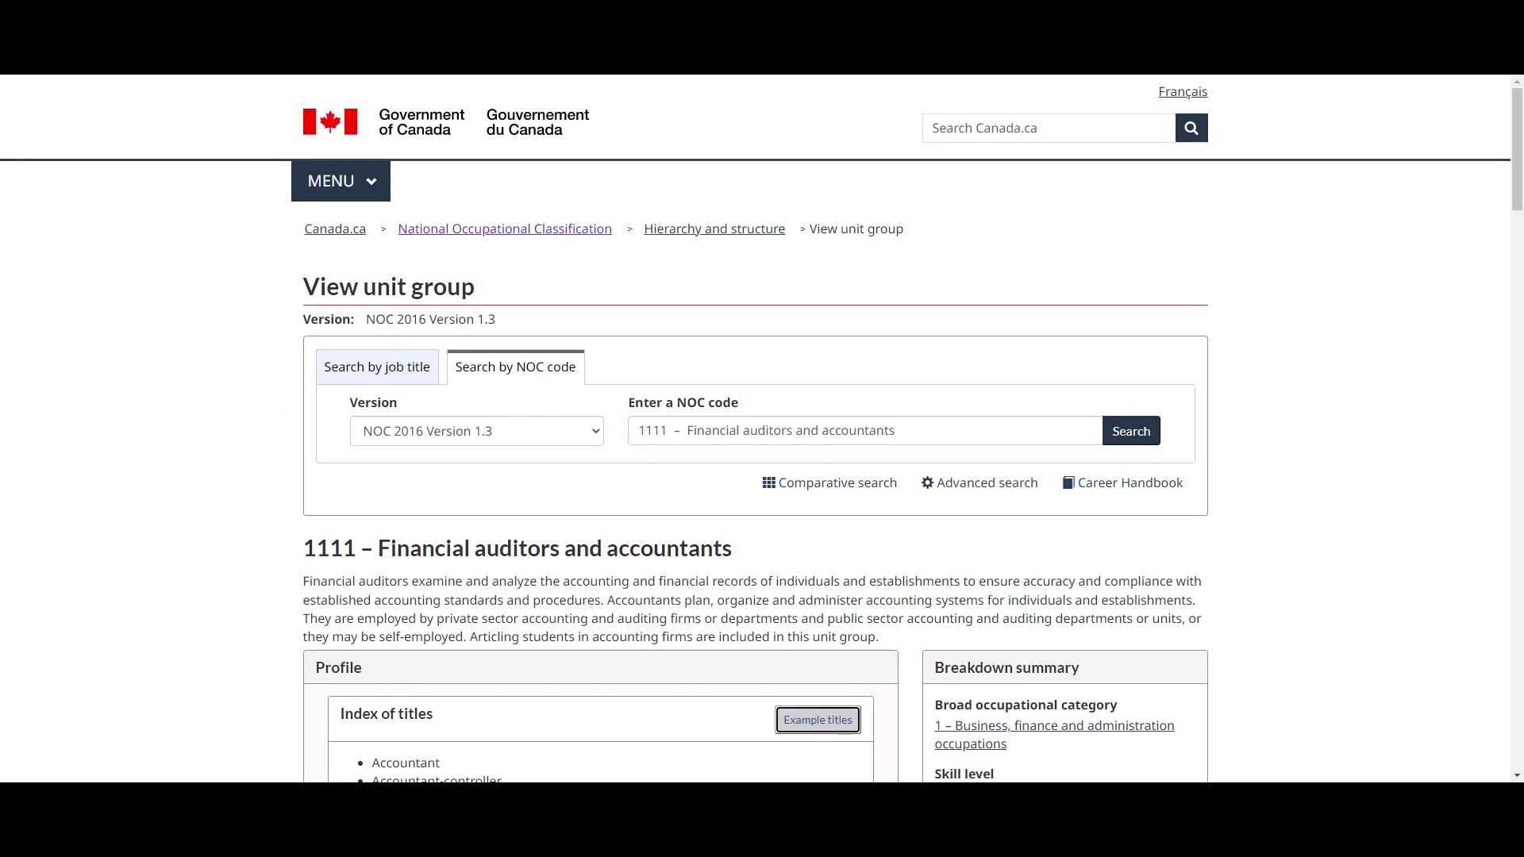
scroll(762, 428, down, 1)
triple_click(1059, 724)
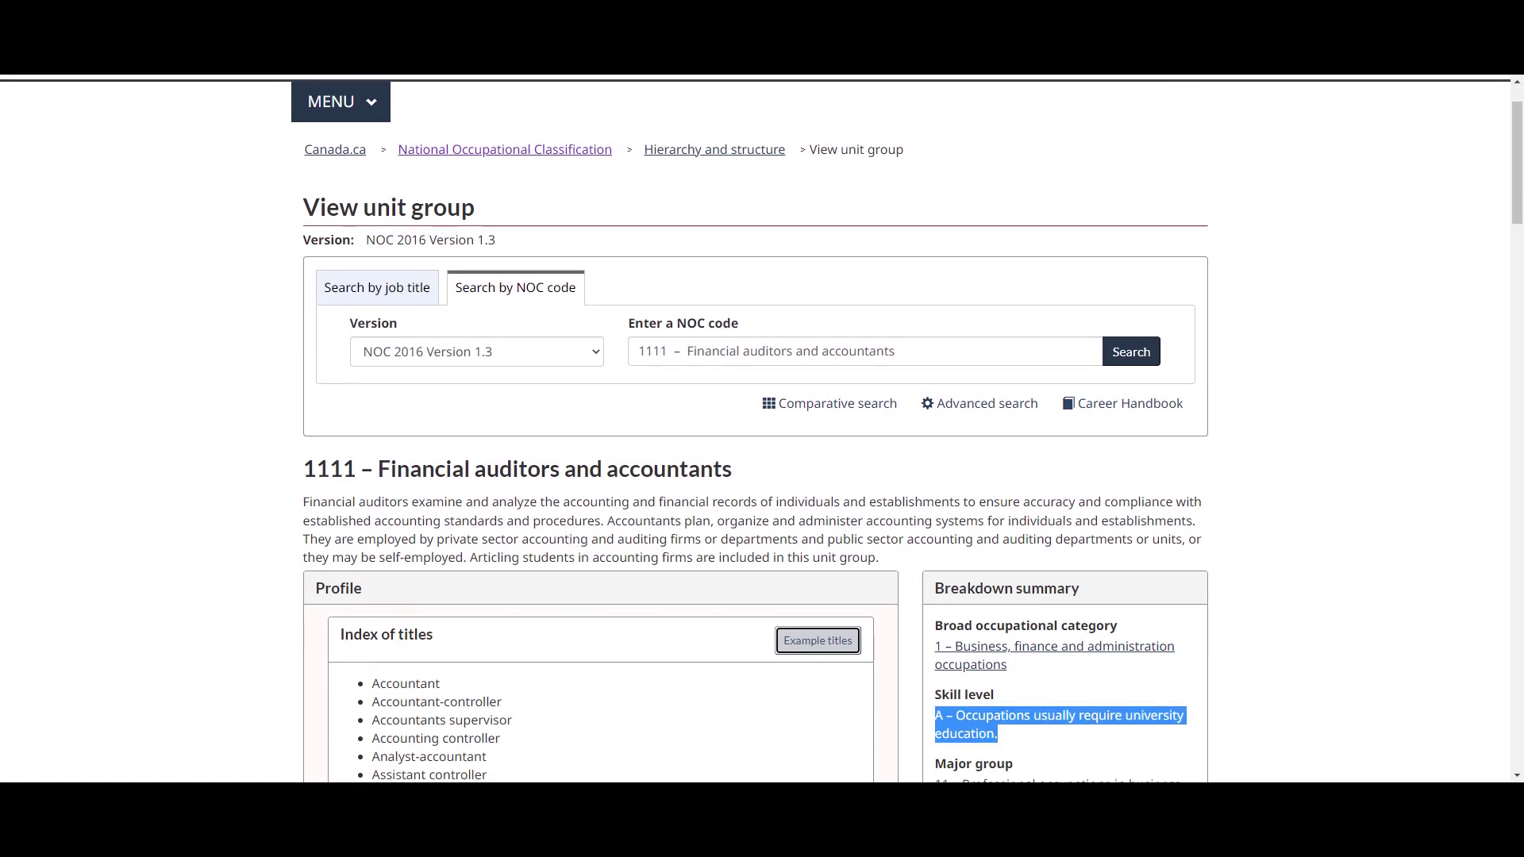
Step: Set the NOC code search to NOC 2021 Version 1.0 with code 11100 – Financial auditors and accountants
click(508, 357)
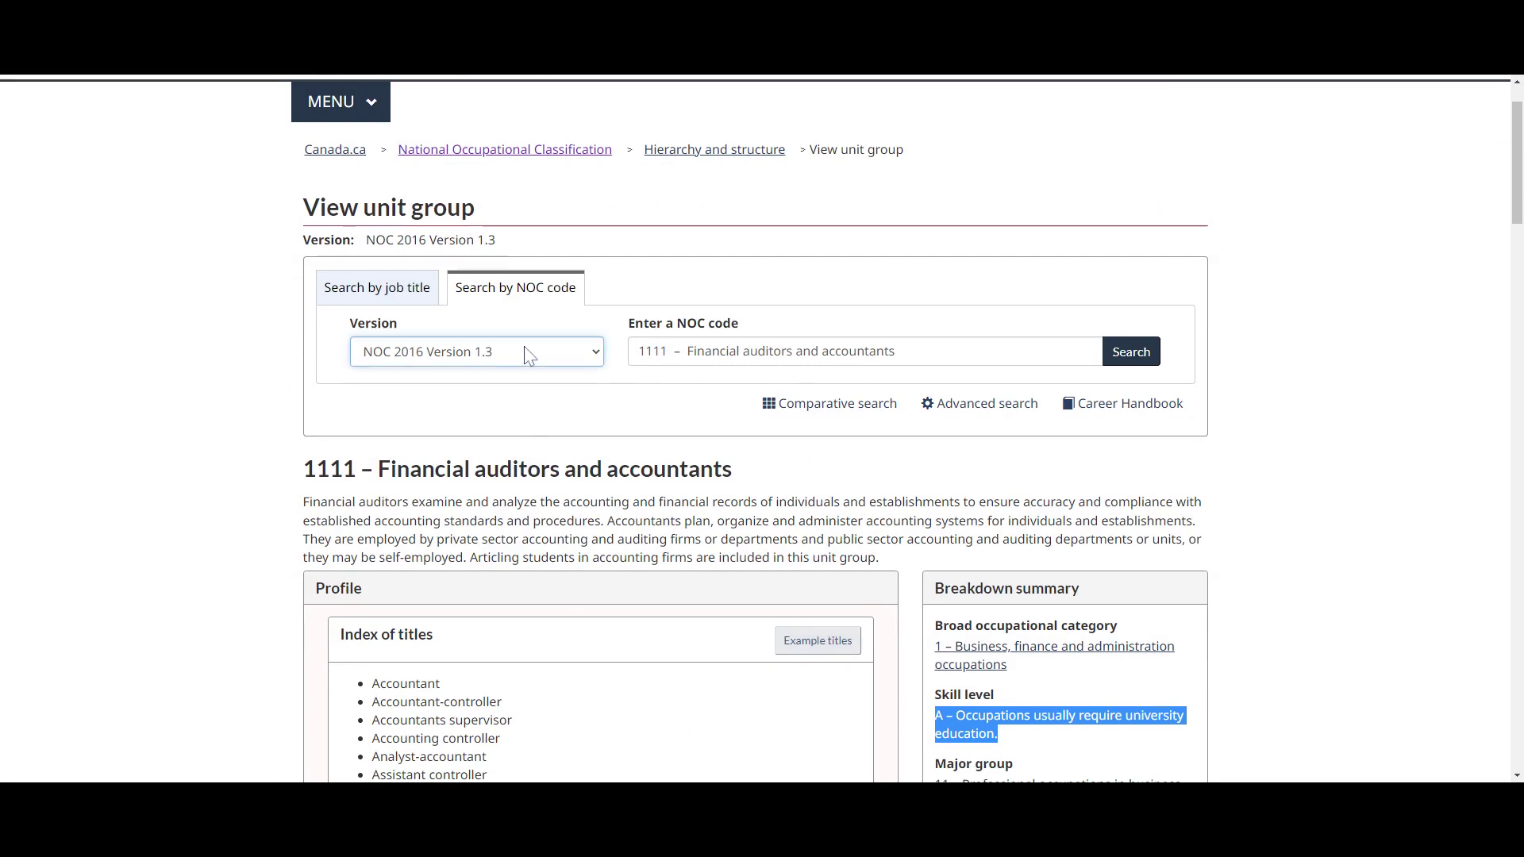
click(497, 381)
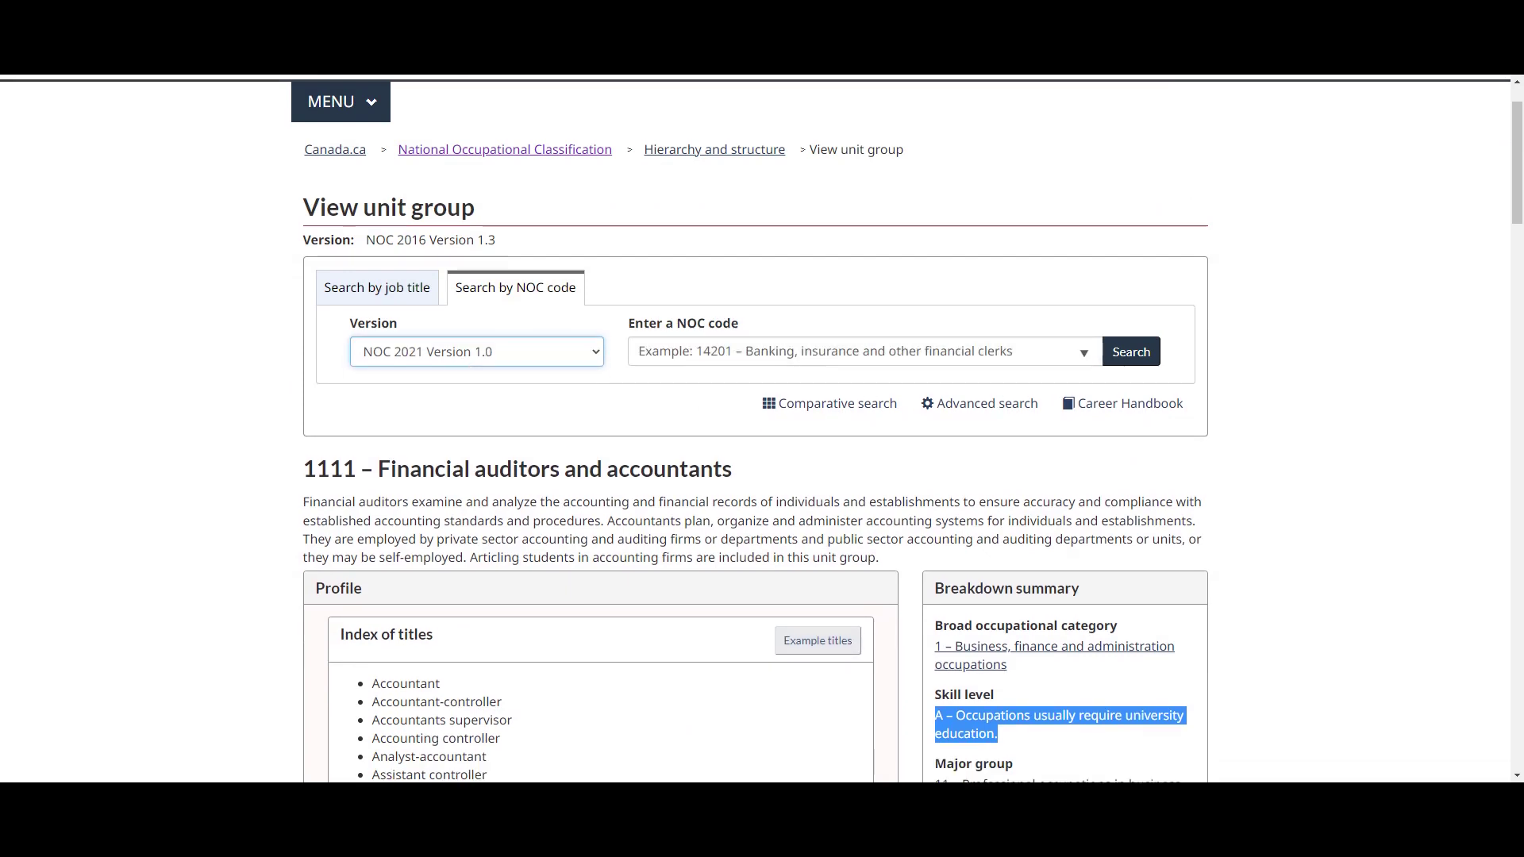
click(794, 351)
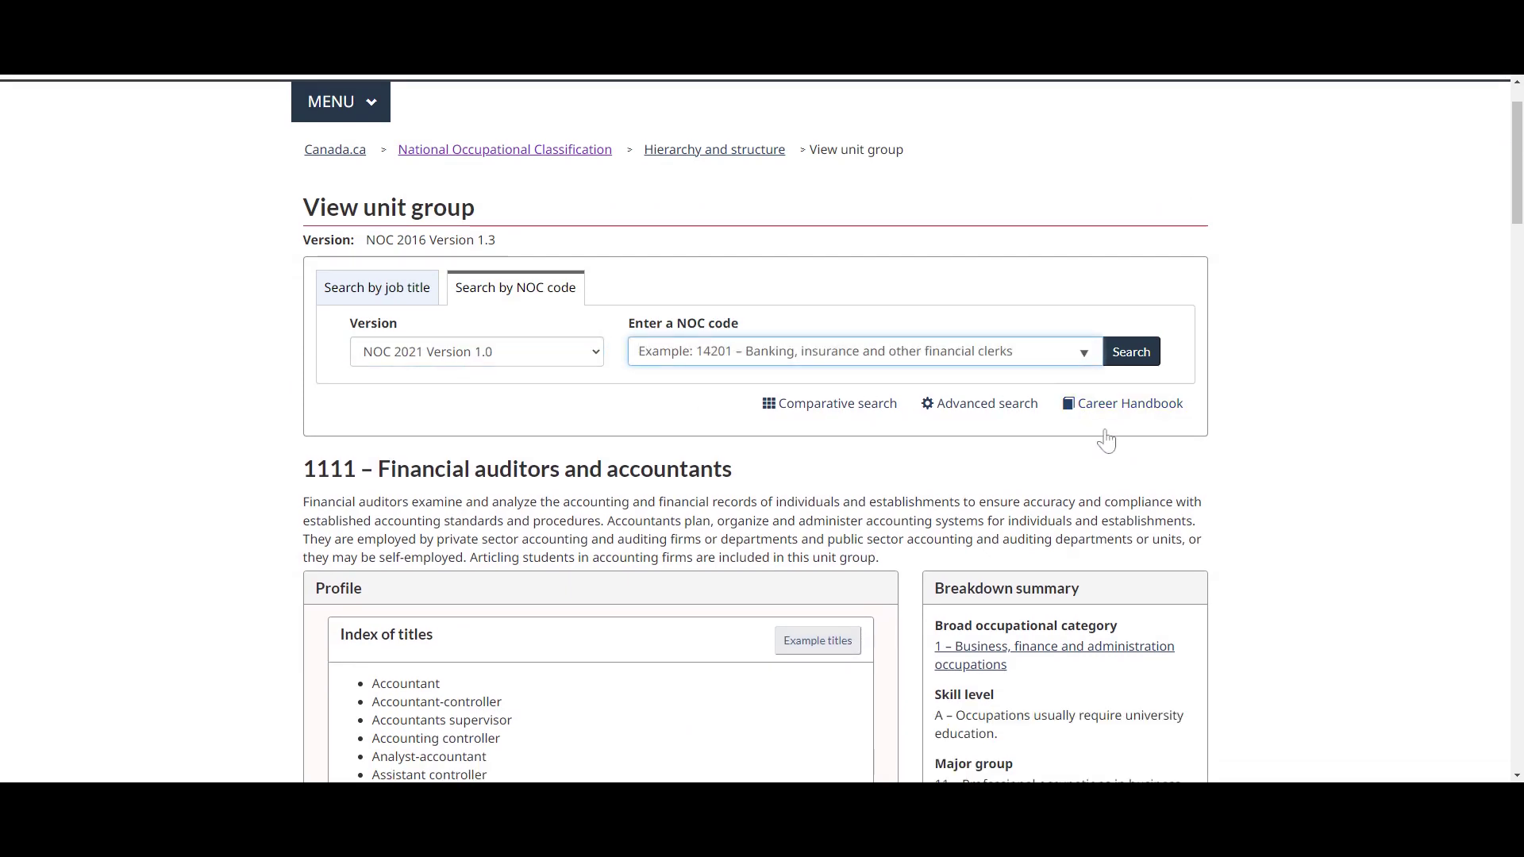
text(11100  –  Financial auditors and accountants)
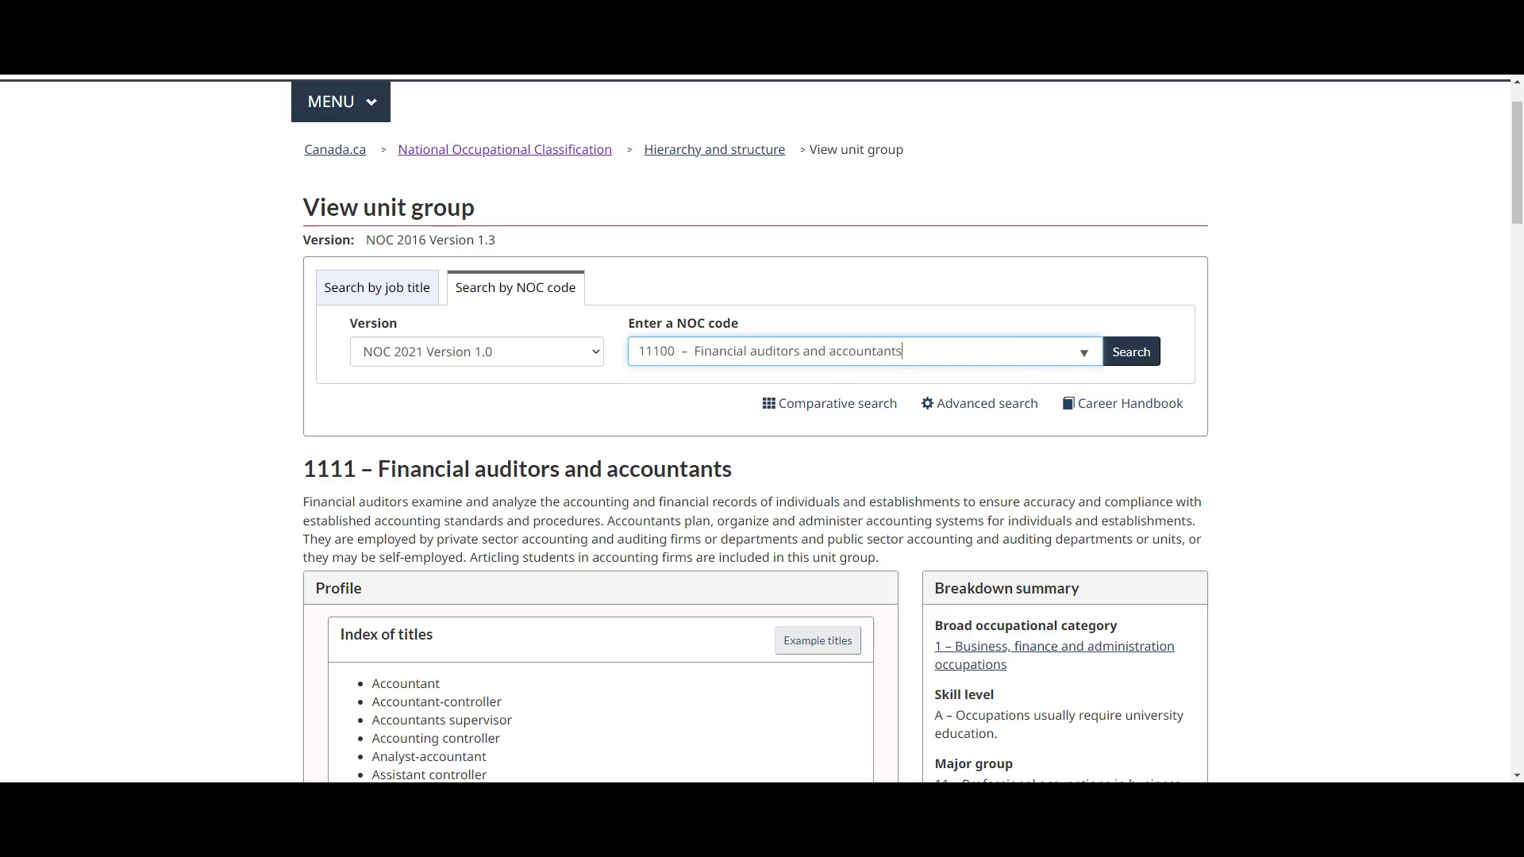
Step: Search code 11100 and scroll through its unit group page and back to the top
click(1138, 360)
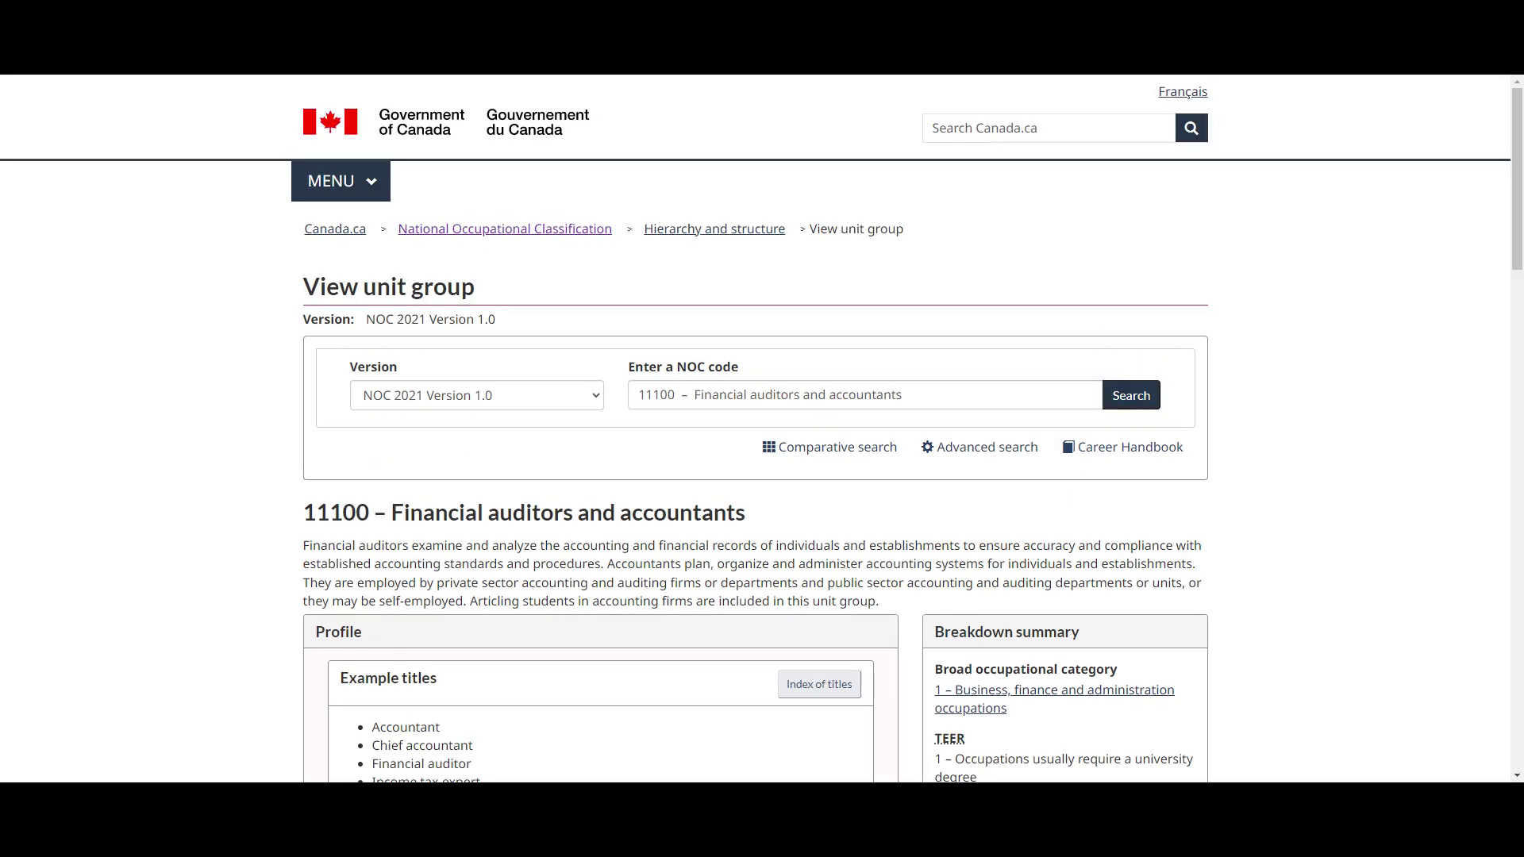
scroll(965, 571, down, 4)
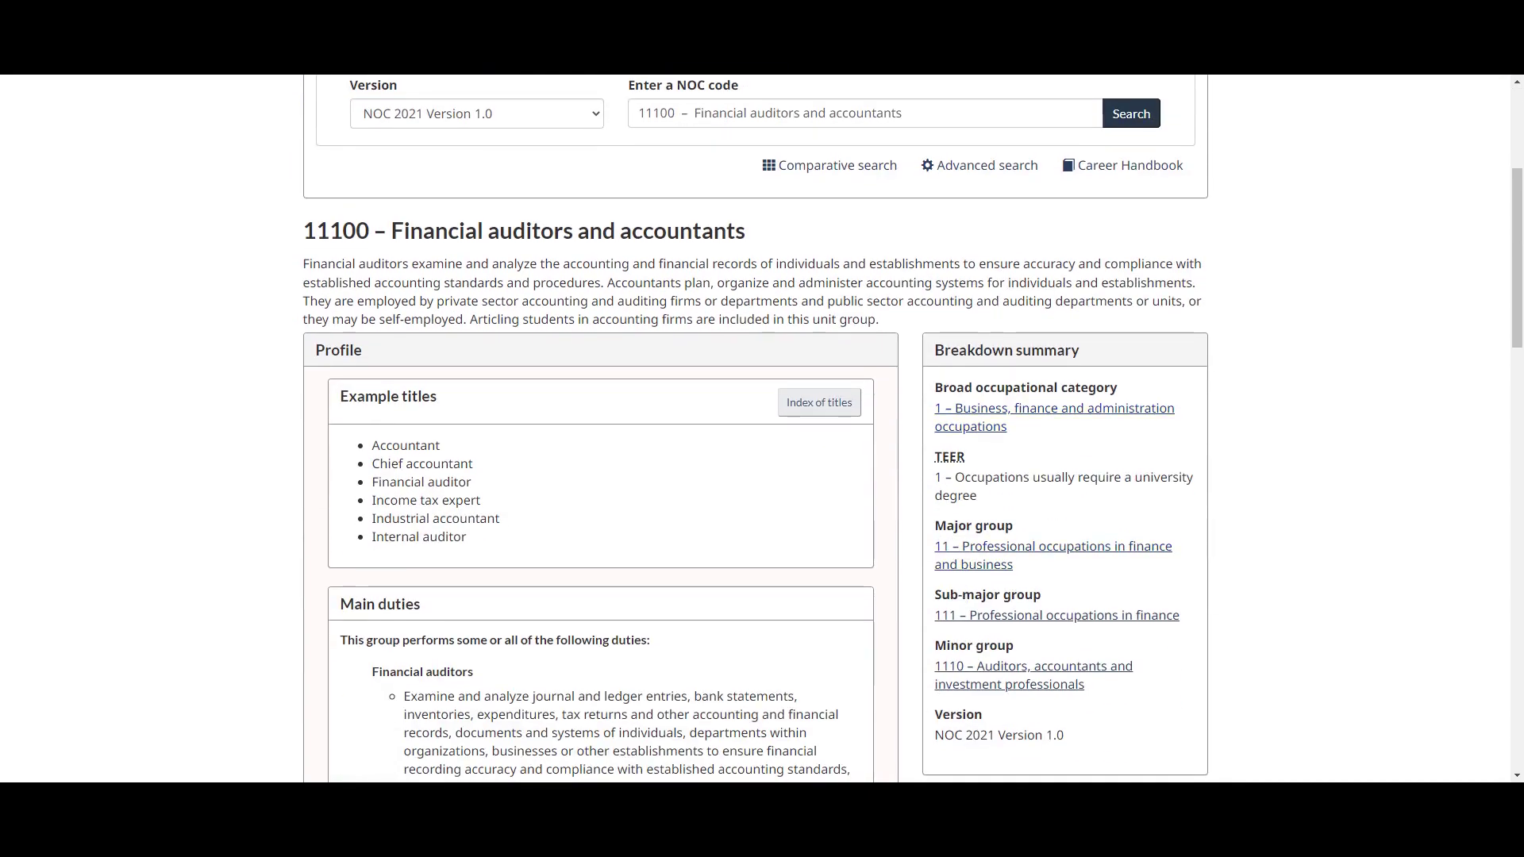
scroll(968, 520, down, 6)
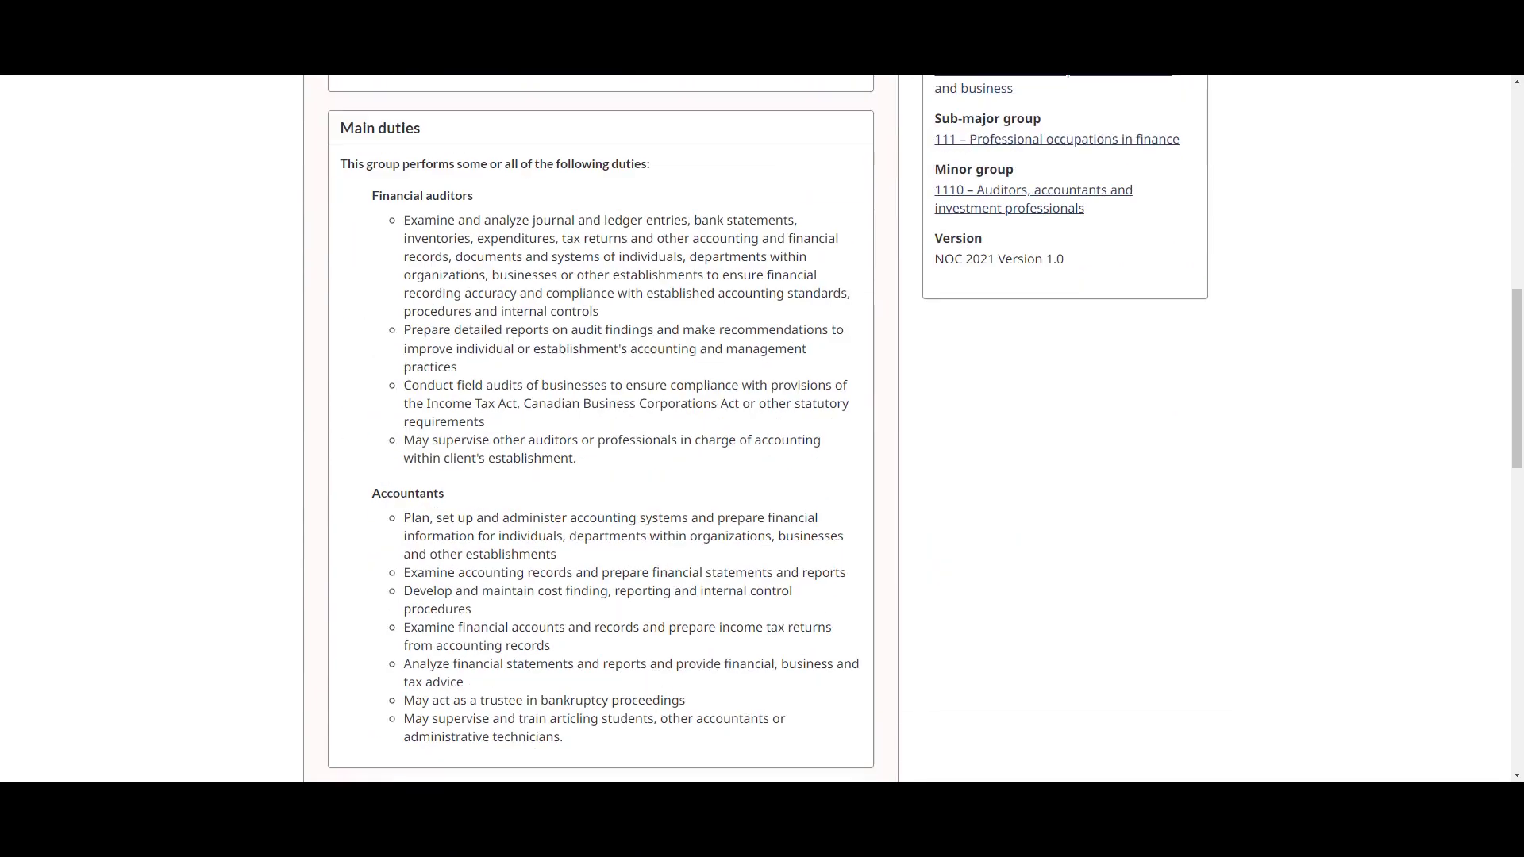
scroll(616, 633, down, 12)
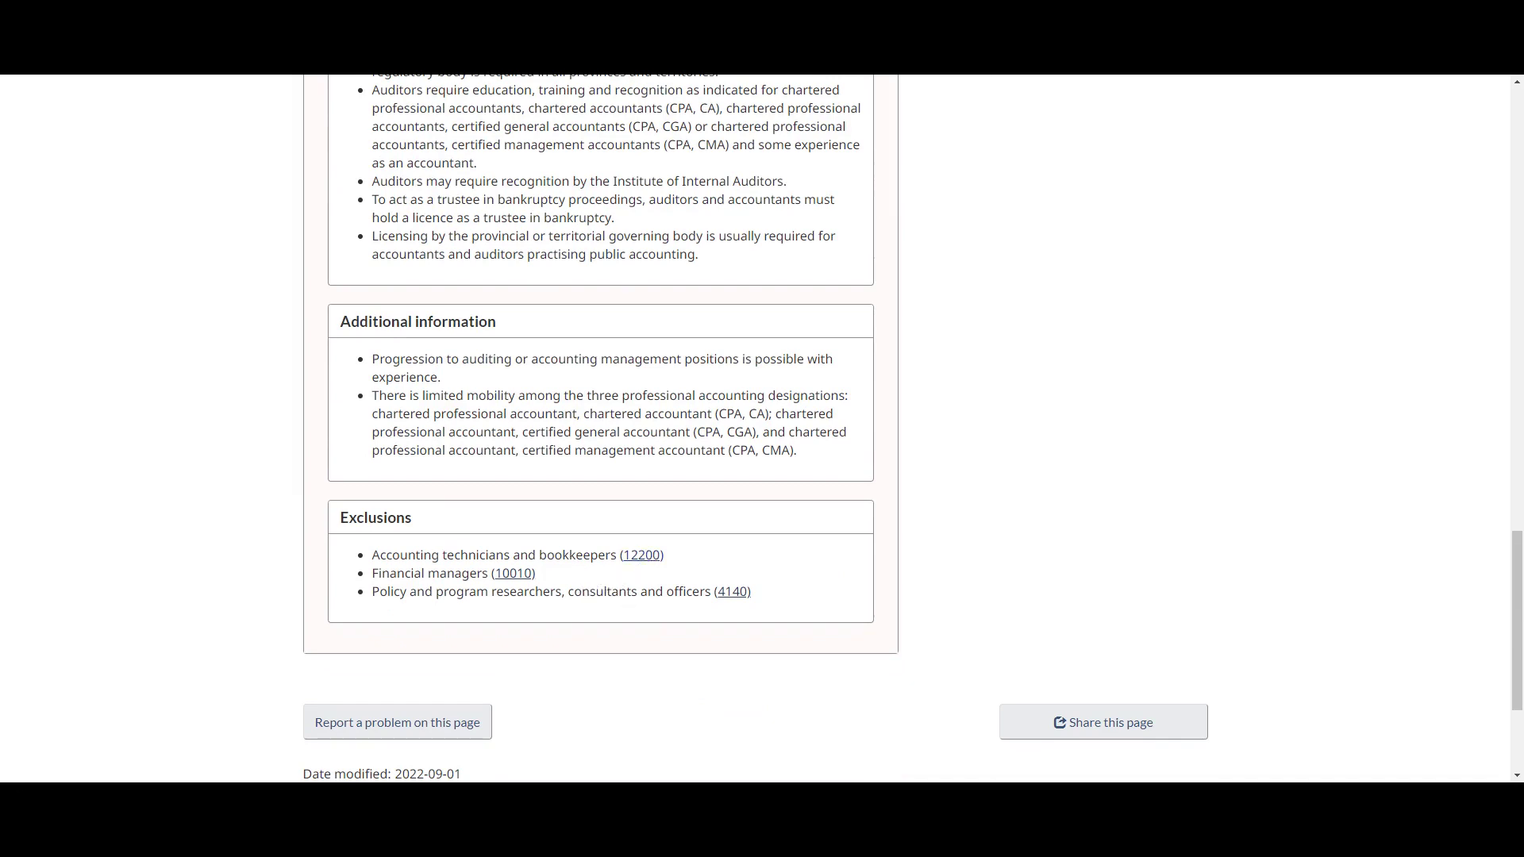
scroll(604, 429, up, 15)
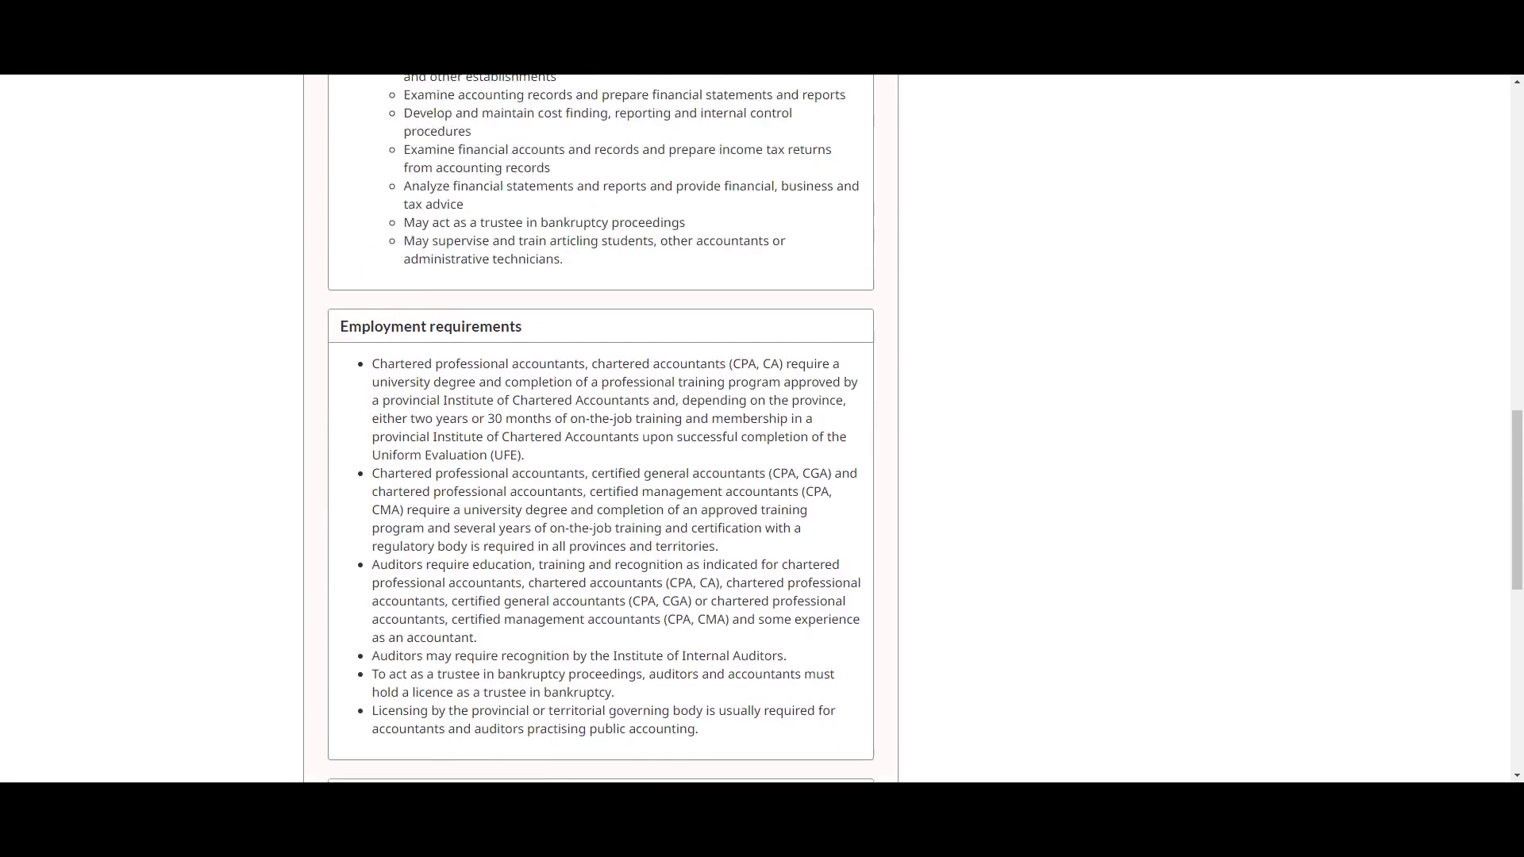
scroll(754, 428, up, 5)
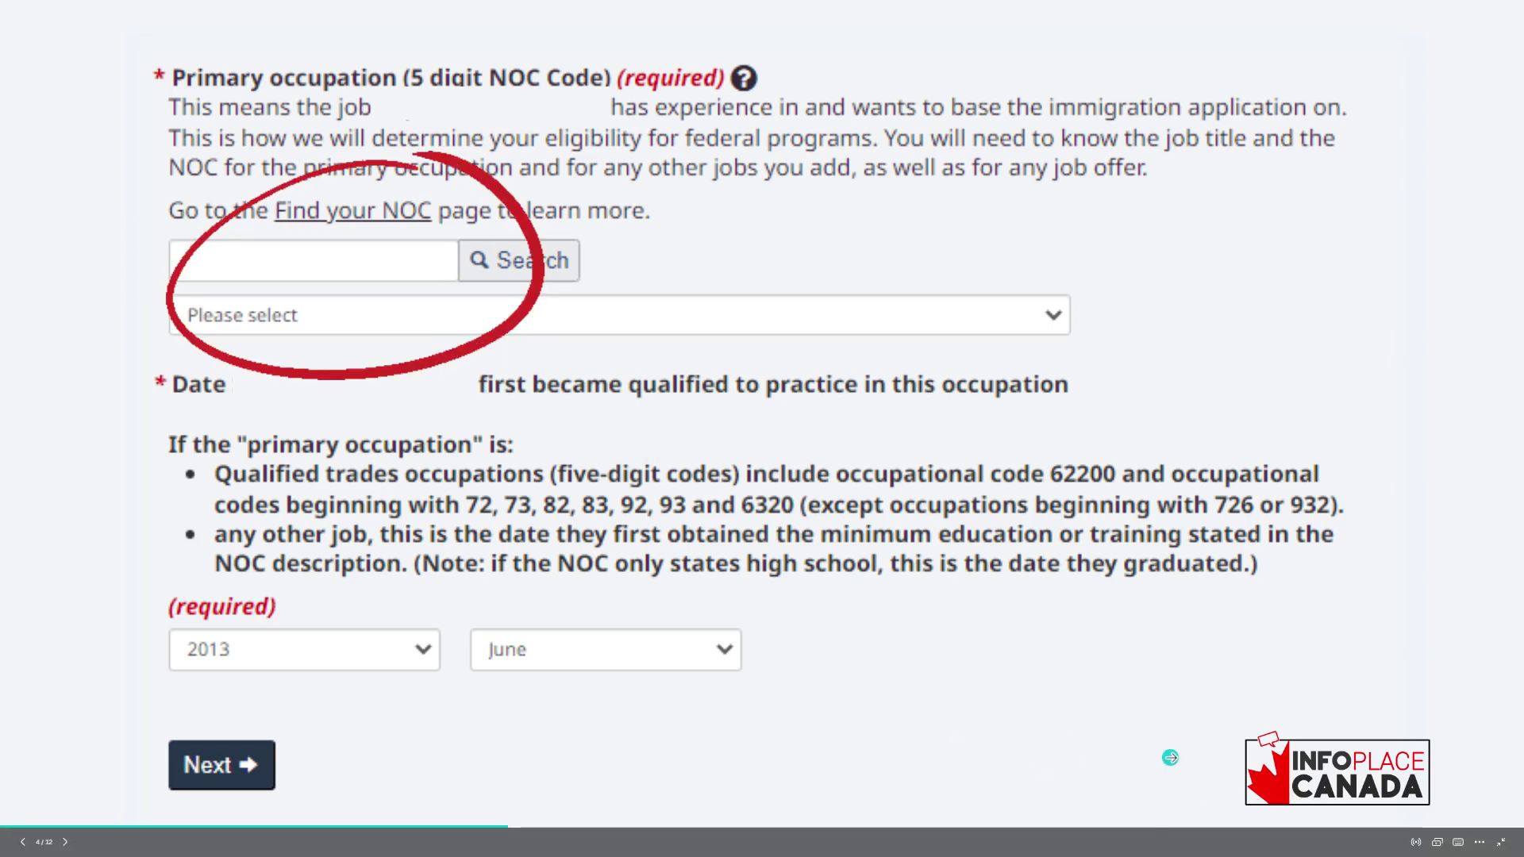
Step: Advance from the Primary occupation slide to the Work history slide with the Administrative Officer's blank NOC code
click(1166, 756)
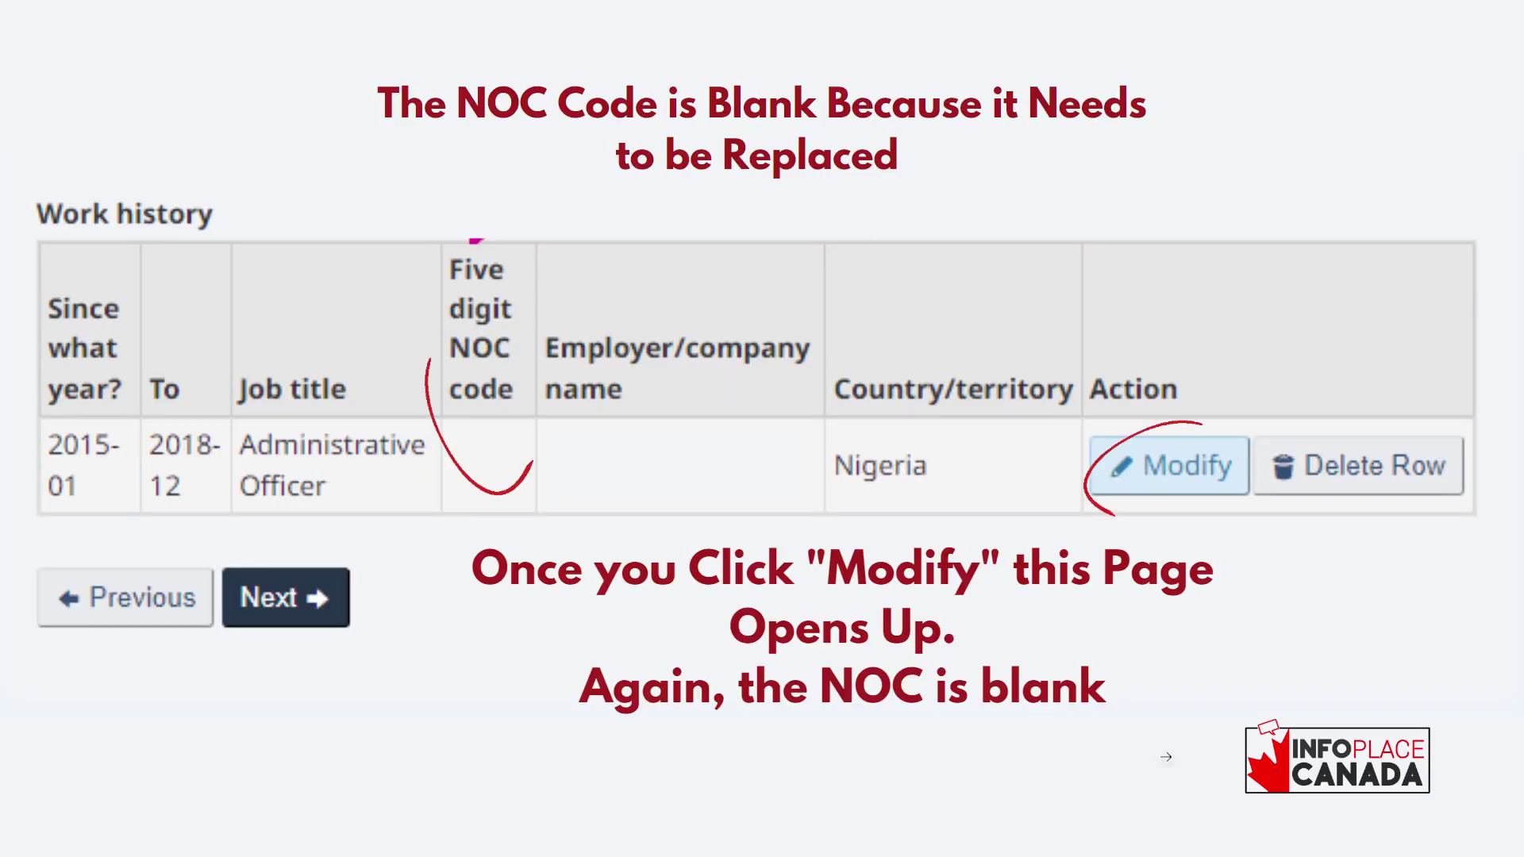